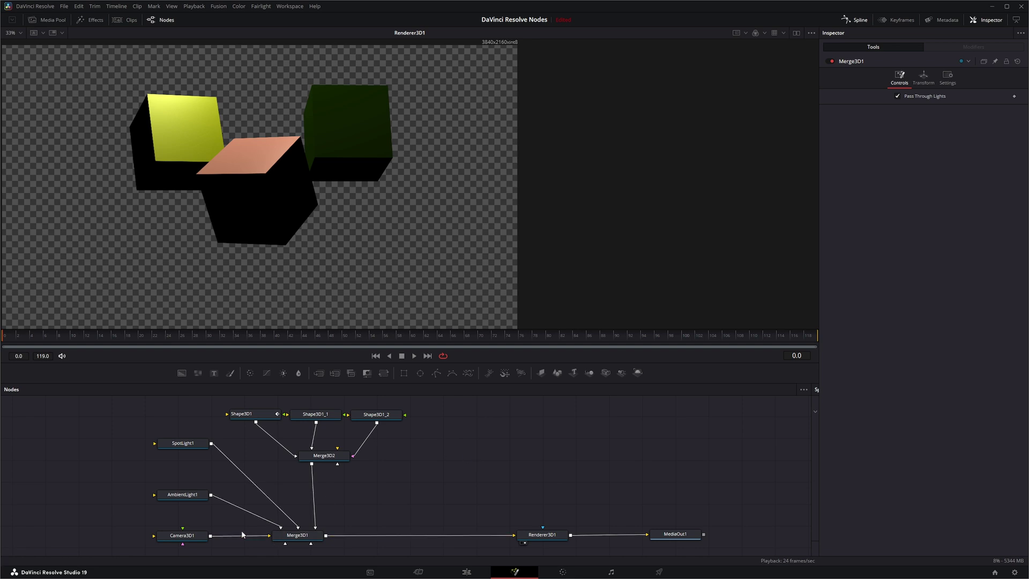
{"action": "left_click", "coordinate": [182, 536]}
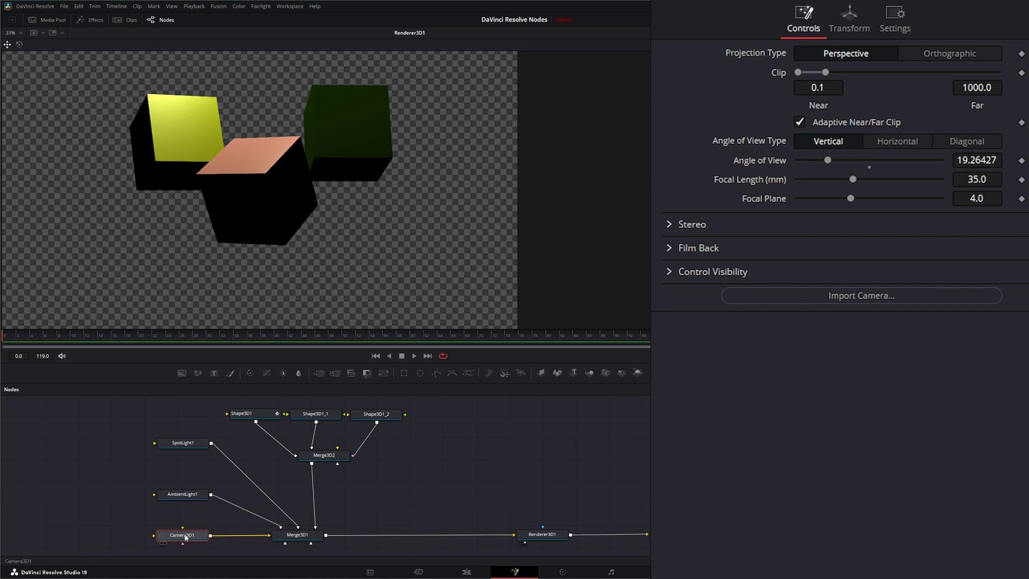
{"action": "left_click", "coordinate": [139, 569]}
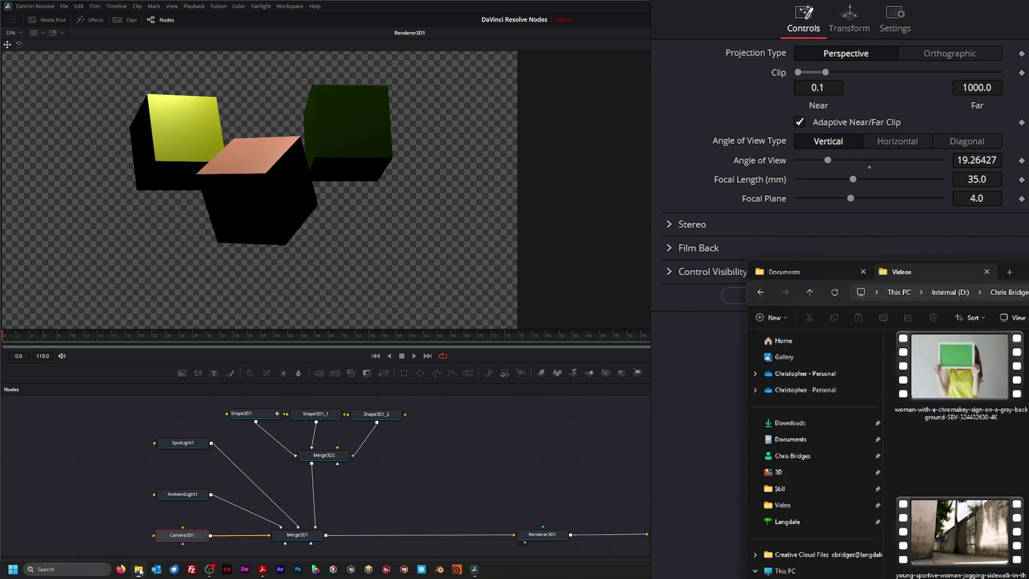
{"action": "left_click", "coordinate": [139, 569]}
{"action": "left_click_drag", "start_coordinate": [129, 536], "coordinate": [80, 530]}
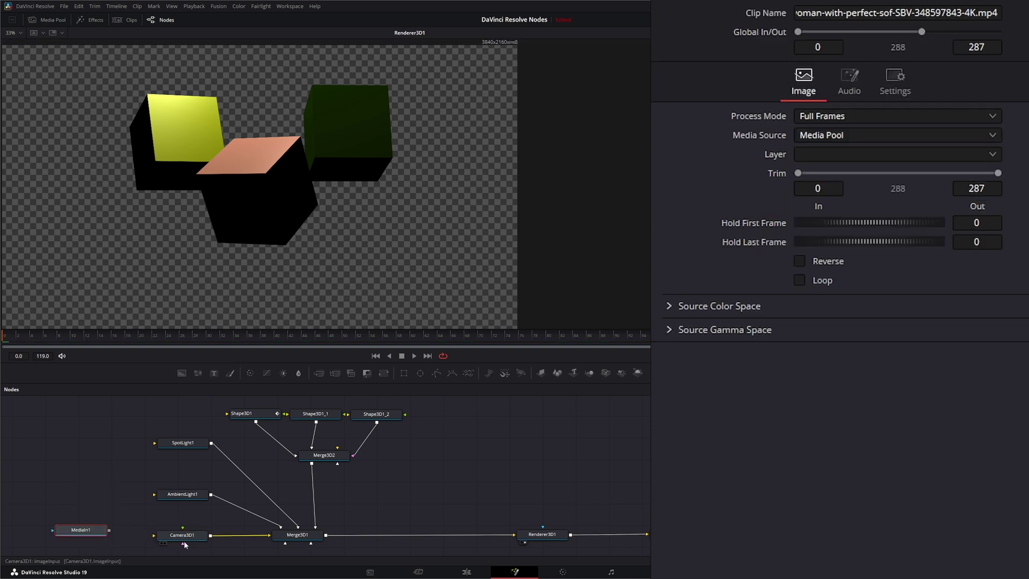
{"action": "left_click_drag", "start_coordinate": [183, 546], "coordinate": [109, 530]}
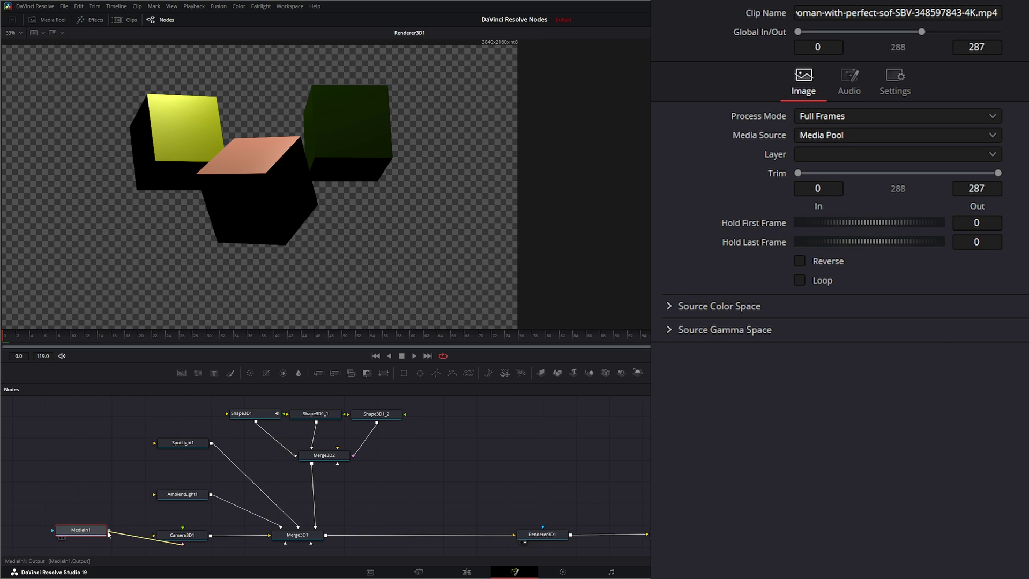
Step: Enable camera projection on Camera3D1, raise AmbientLight1's intensity to 1.0 and preview the playback
{"action": "left_click", "coordinate": [182, 535]}
{"action": "left_click", "coordinate": [872, 19]}
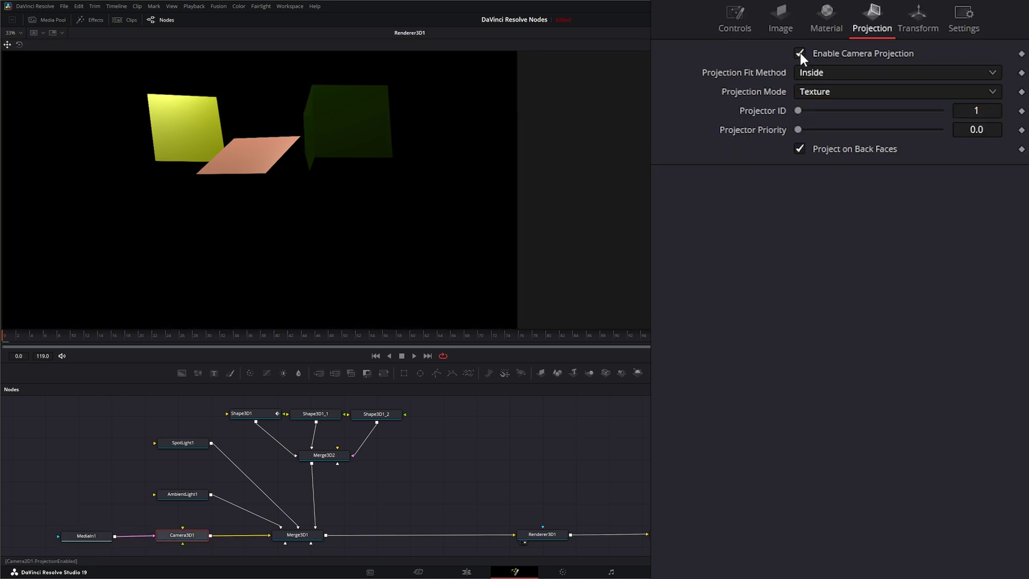
{"action": "left_click", "coordinate": [183, 494]}
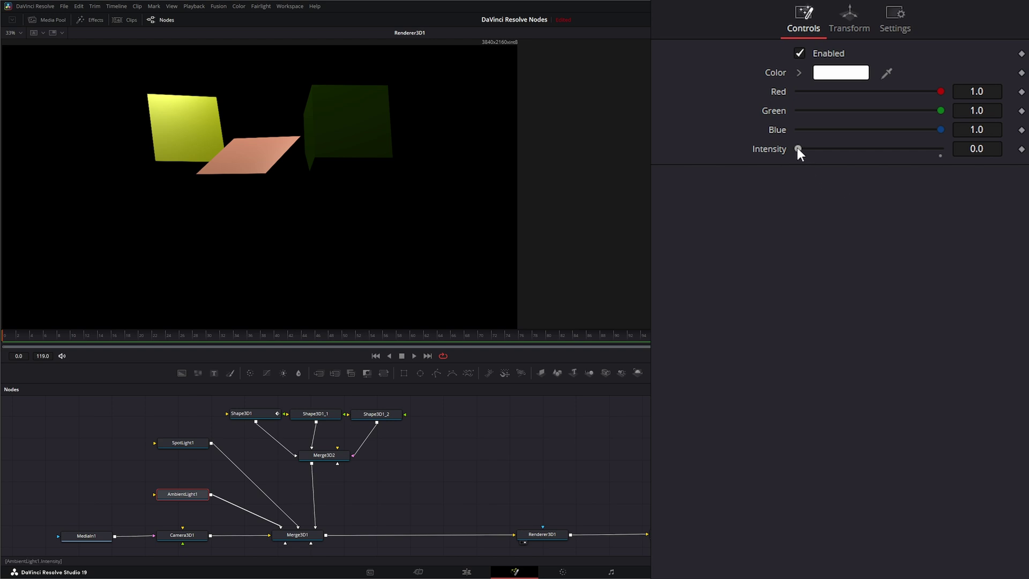
{"action": "left_click_drag", "start_coordinate": [796, 149], "coordinate": [953, 152]}
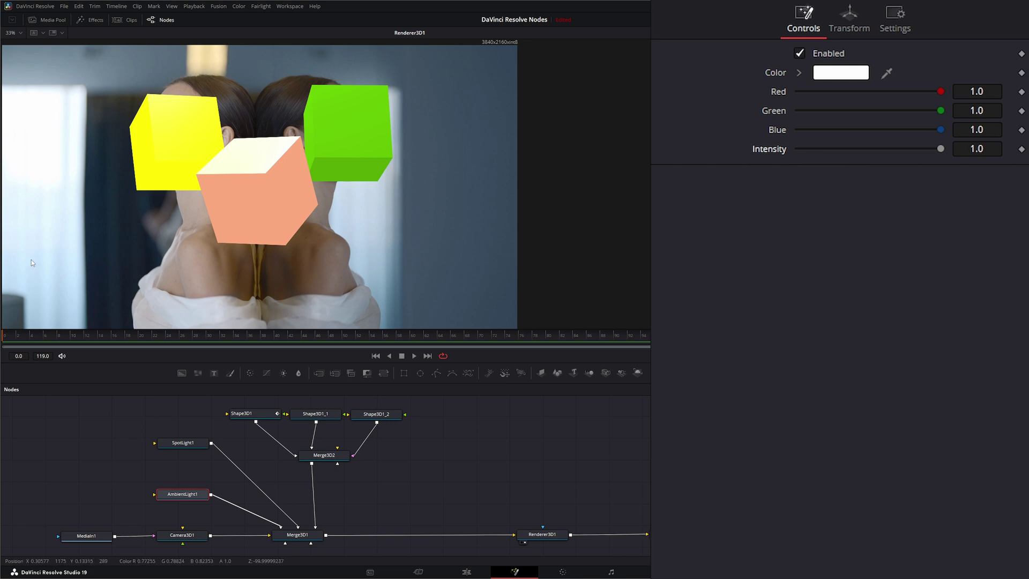
{"action": "key", "text": "space"}
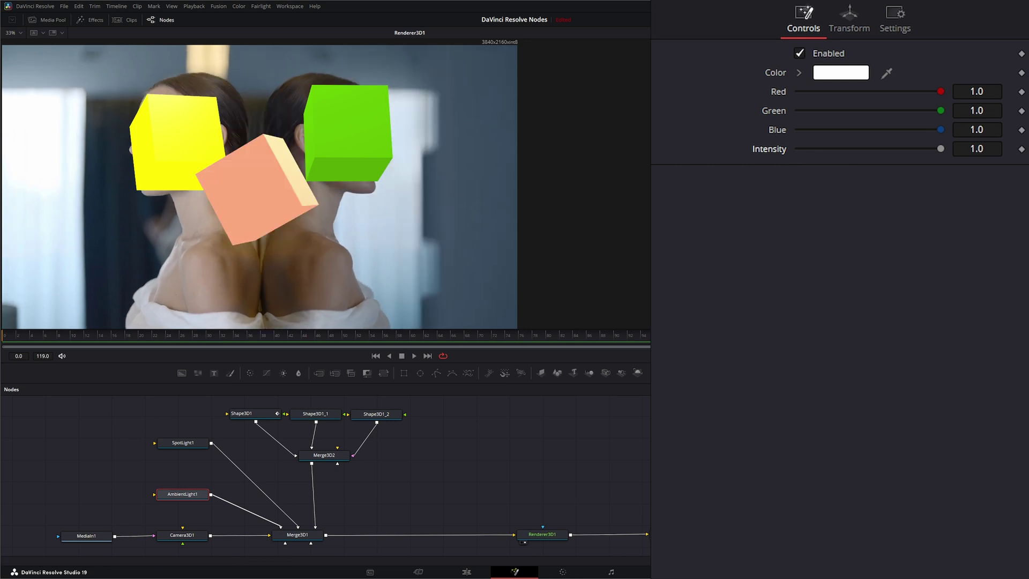
{"action": "key", "text": "space"}
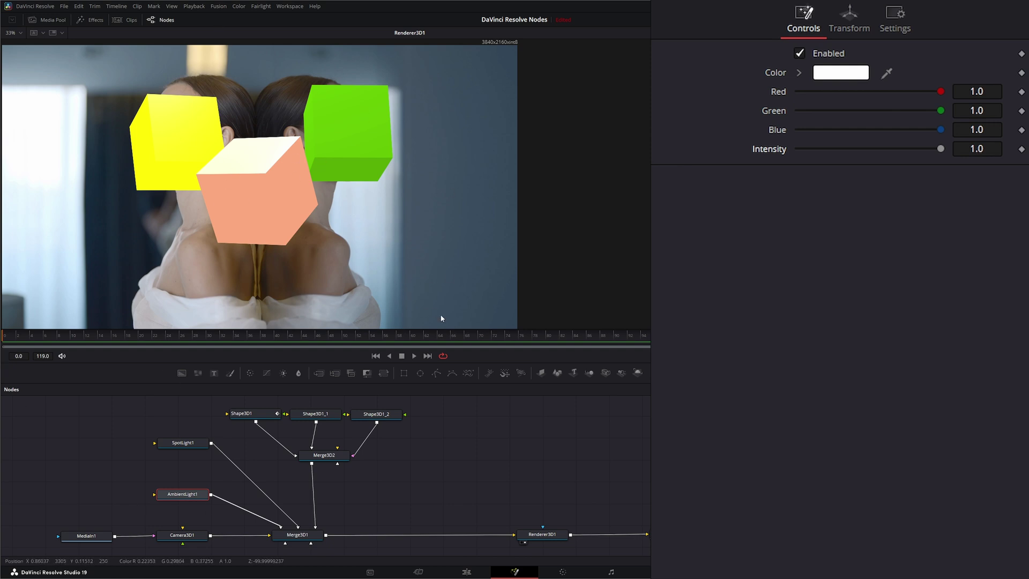
Step: Disconnect MediaIn1 from Camera3D1 and move it to empty space above Renderer3D1
{"action": "left_click", "coordinate": [180, 537]}
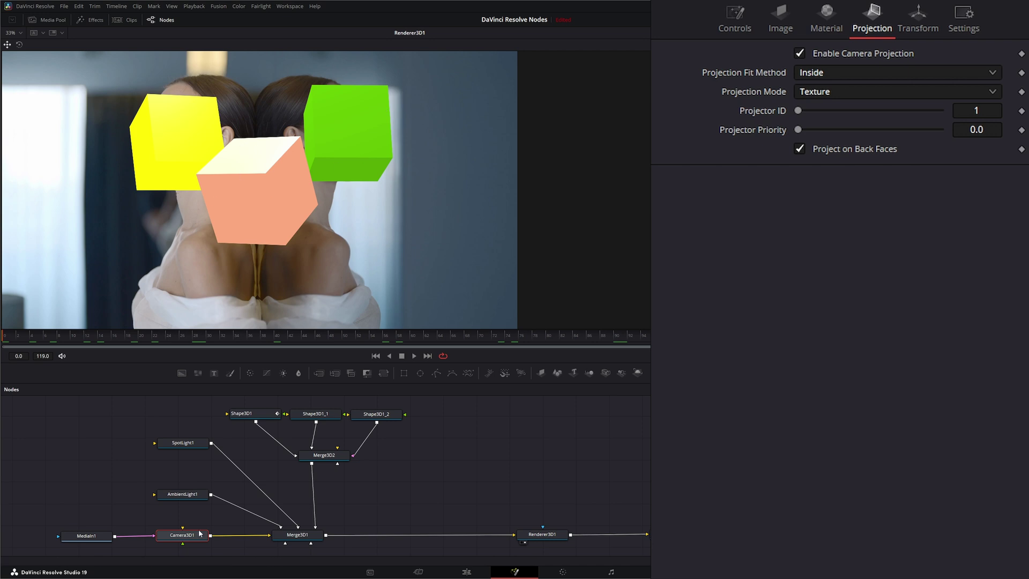
{"action": "left_click_drag", "start_coordinate": [154, 539], "coordinate": [517, 451]}
{"action": "left_click", "coordinate": [166, 535]}
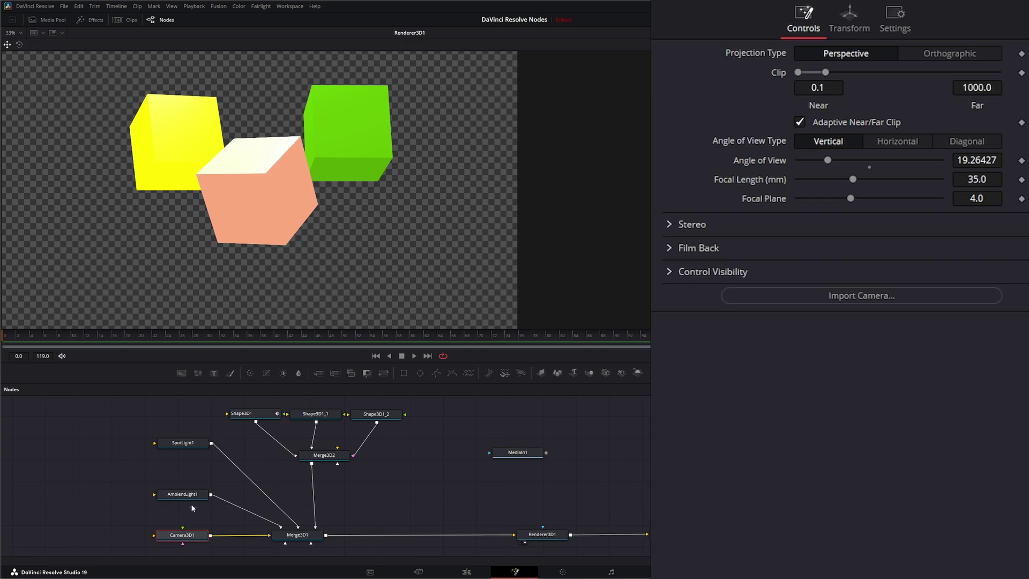
Step: Set AmbientLight1's intensity to 0.0 and select SpotLight1
{"action": "left_click", "coordinate": [163, 495]}
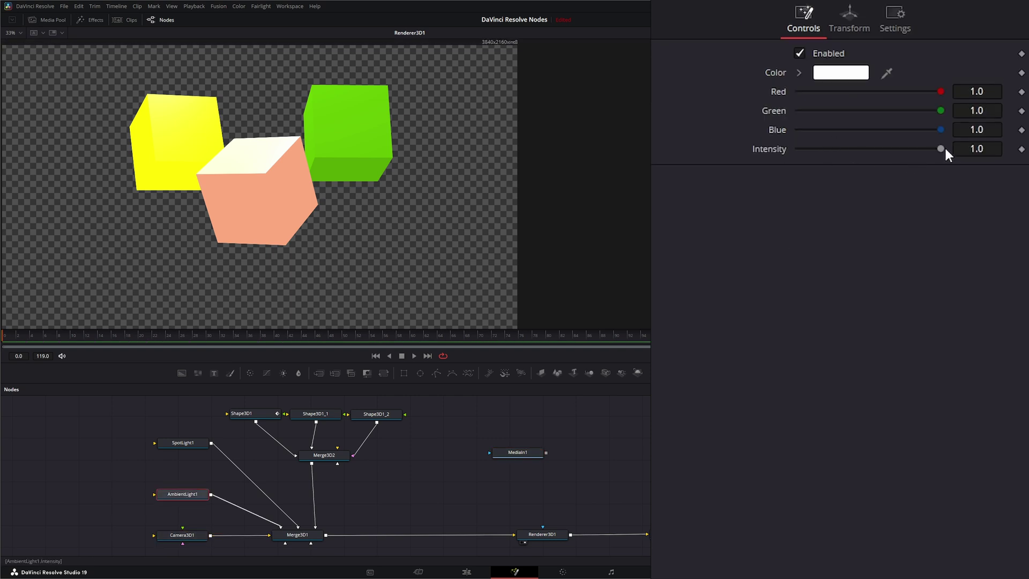
{"action": "left_click_drag", "start_coordinate": [940, 149], "coordinate": [793, 150]}
{"action": "left_click", "coordinate": [185, 442]}
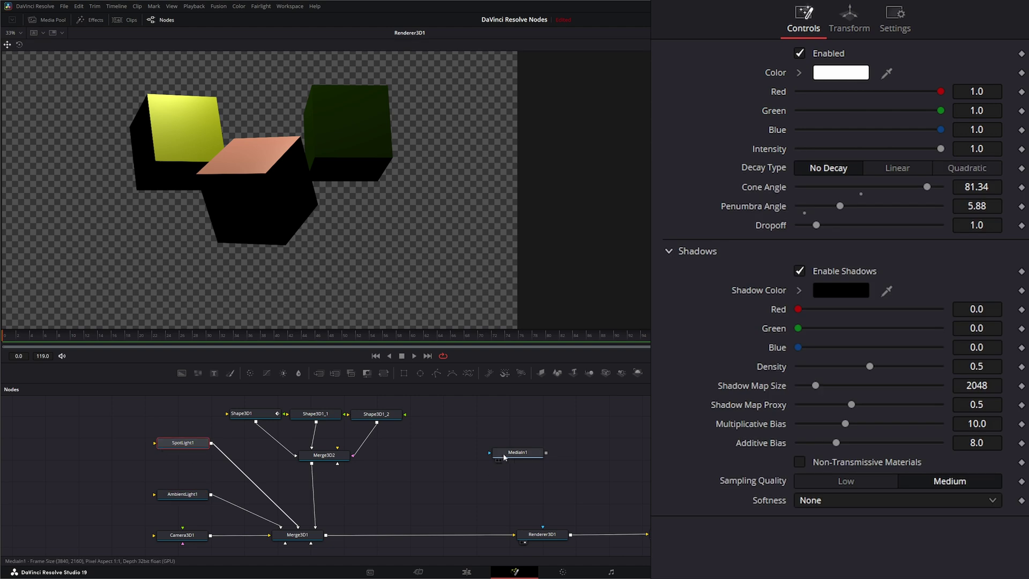
Step: Add a Projector 3D node and place it between Merge3D2 and MediaIn1
{"action": "left_click_drag", "start_coordinate": [519, 456], "coordinate": [523, 455]}
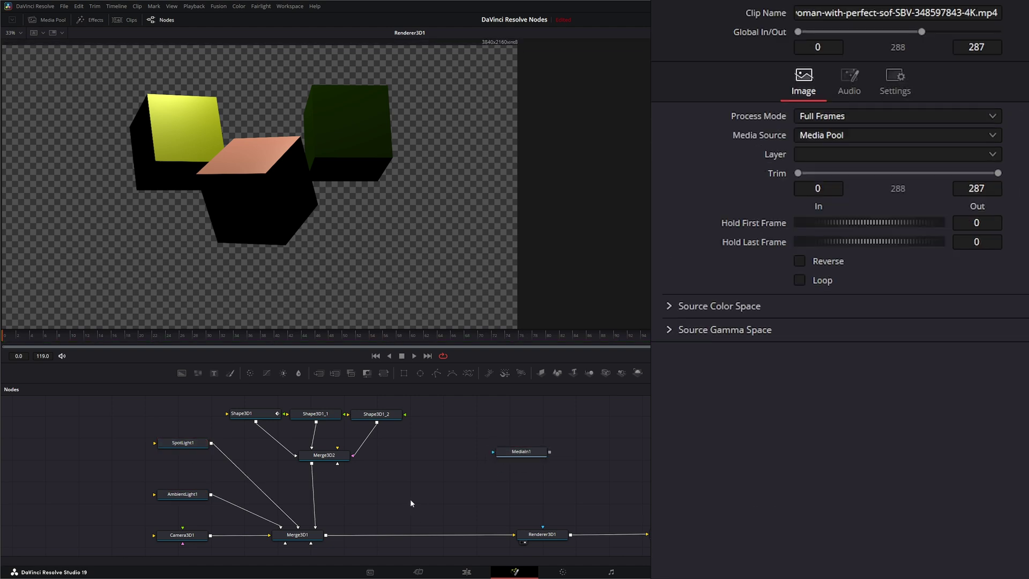
{"action": "key", "text": "shift+space"}
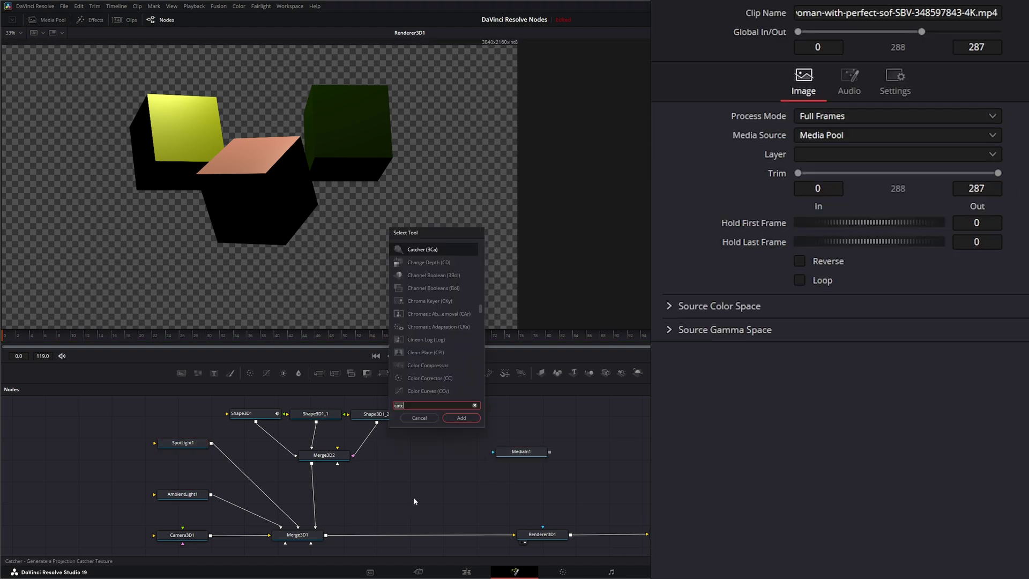
{"action": "type", "text": "pro"}
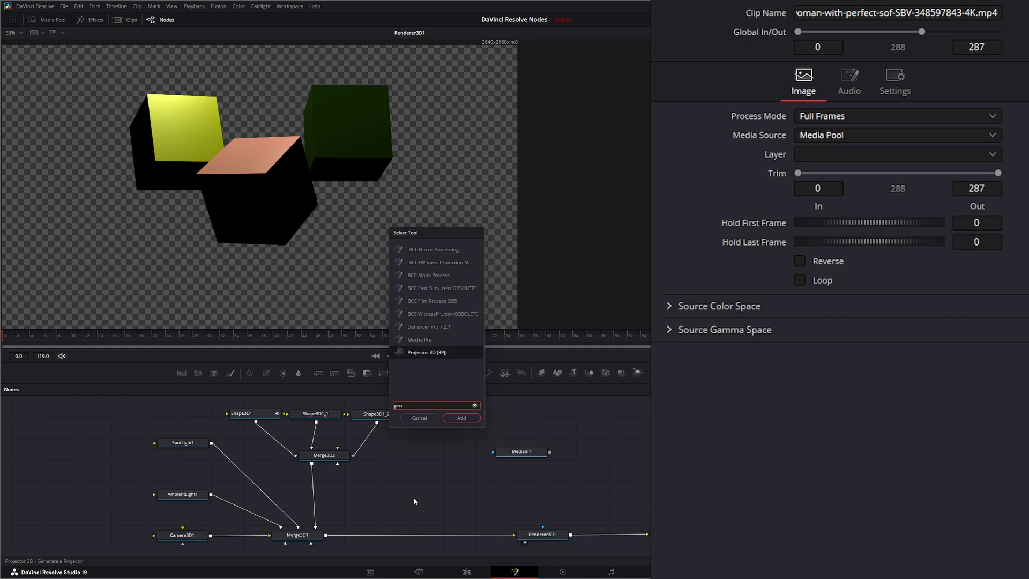
{"action": "key", "text": "Return"}
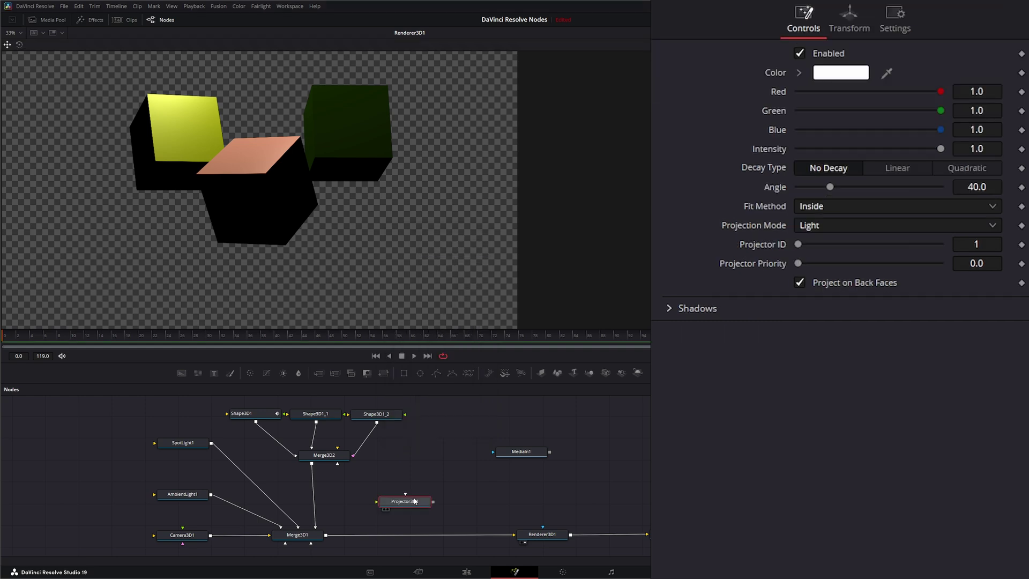
{"action": "left_click_drag", "start_coordinate": [410, 504], "coordinate": [427, 461]}
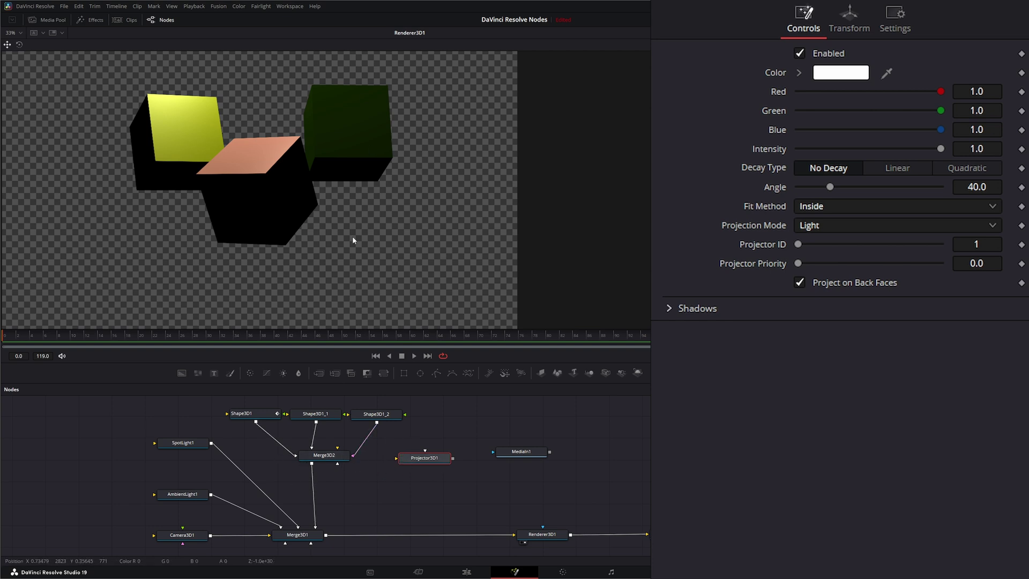
Step: Connect Projector3D1 to Merge3D2 and feed MediaIn1 into the projector, previewing the projection over the frames
{"action": "left_click_drag", "start_coordinate": [429, 463], "coordinate": [341, 451]}
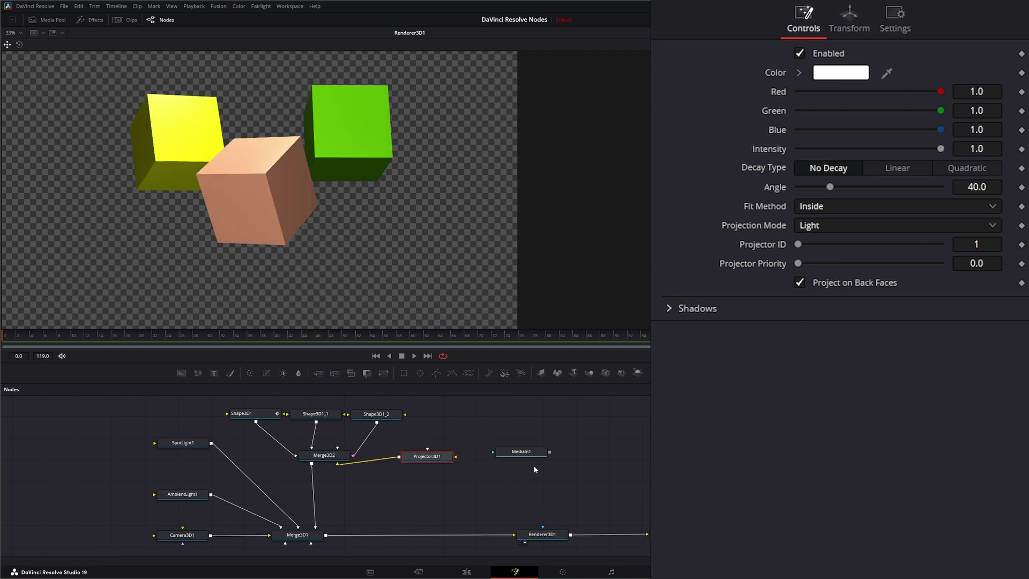
{"action": "left_click_drag", "start_coordinate": [520, 453], "coordinate": [439, 463]}
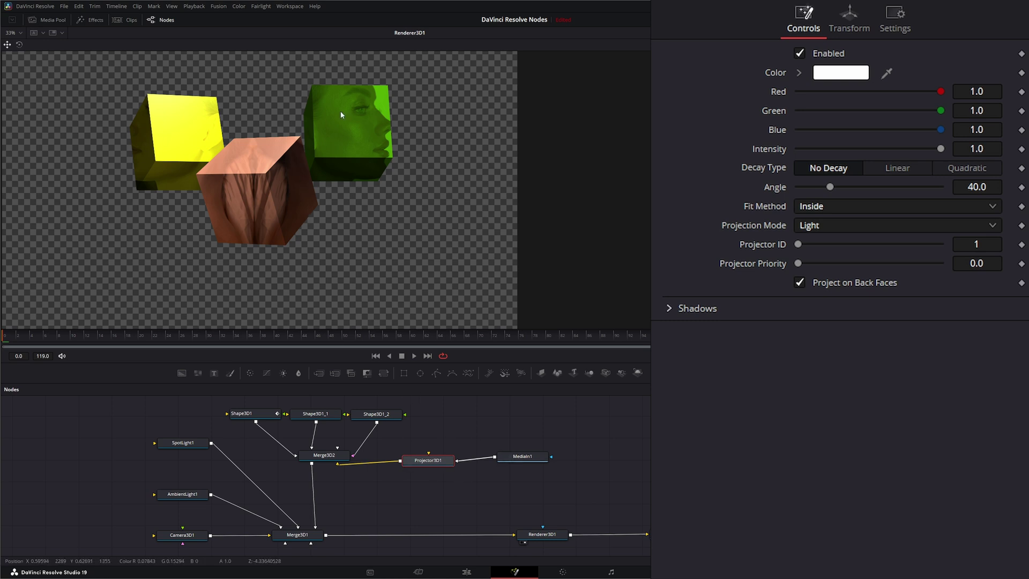
{"action": "left_click_drag", "start_coordinate": [16, 337], "coordinate": [354, 363]}
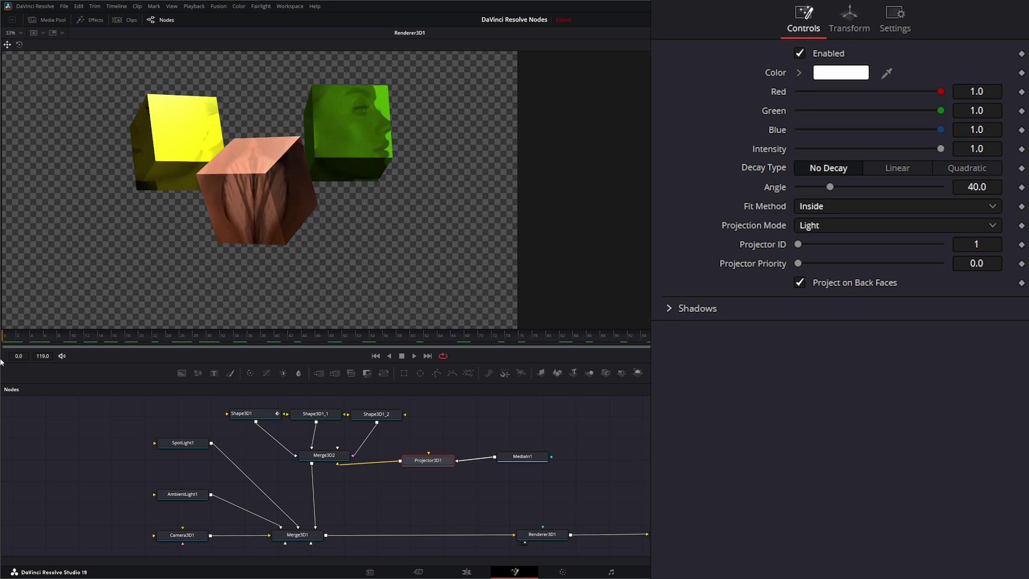
Step: Set the diffuse material colour of Shape3D1 to white (#ffffff)
{"action": "left_click", "coordinate": [256, 416]}
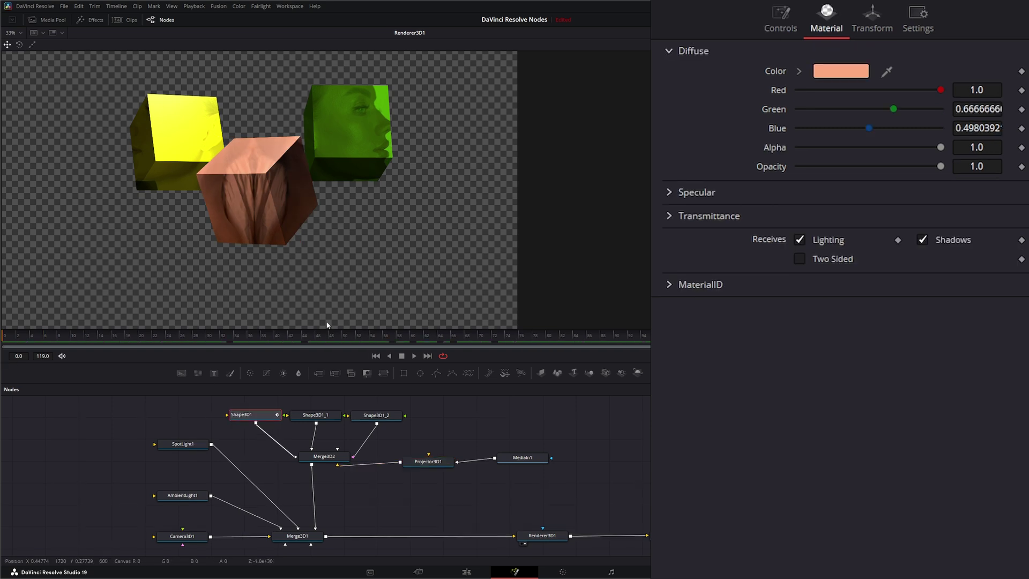
{"action": "left_click", "coordinate": [822, 78]}
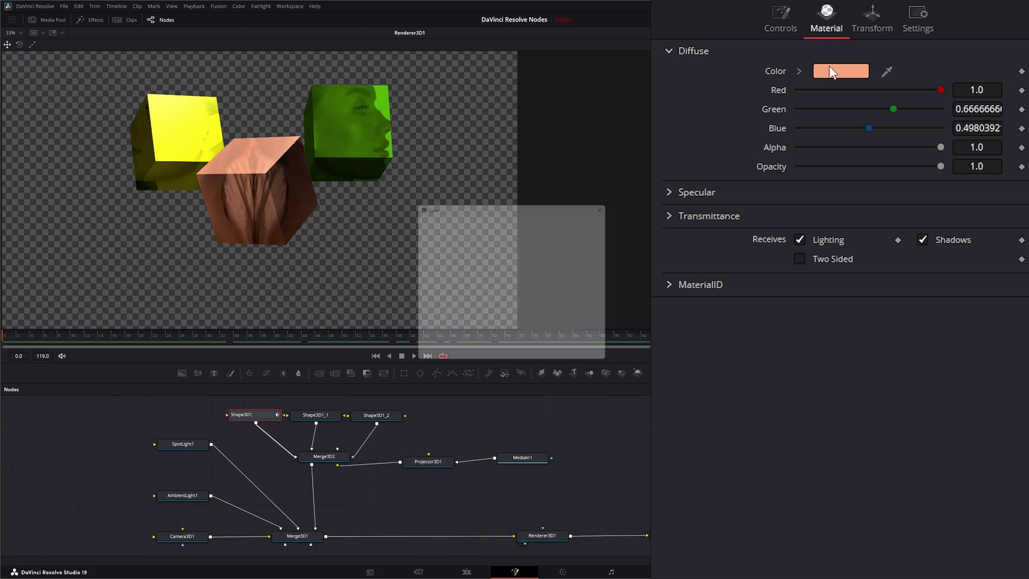
{"action": "left_click", "coordinate": [499, 325]}
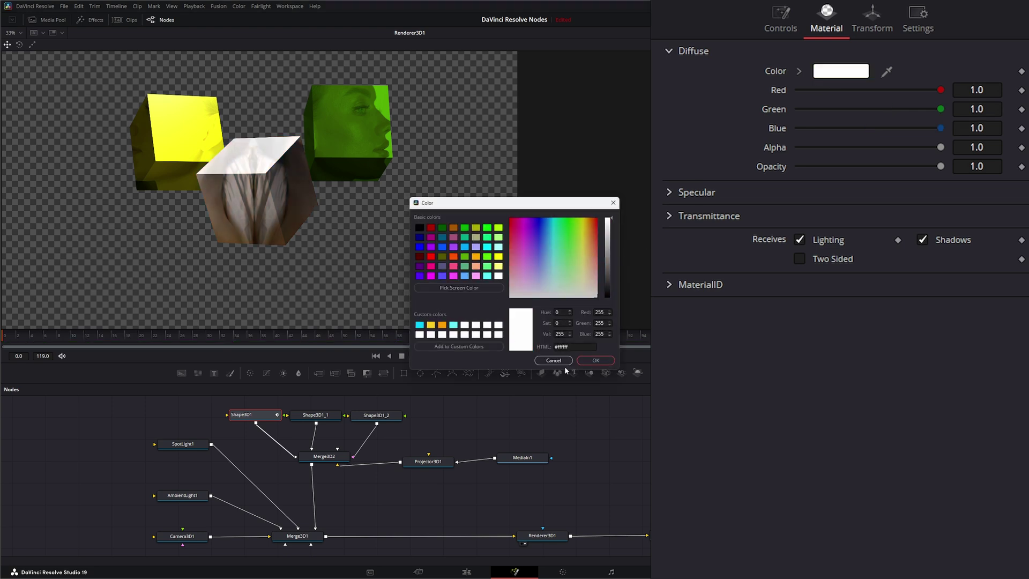
{"action": "left_click", "coordinate": [595, 360]}
Step: Change the diffuse material colour of Shape3D1_1 to white
{"action": "left_click", "coordinate": [326, 417]}
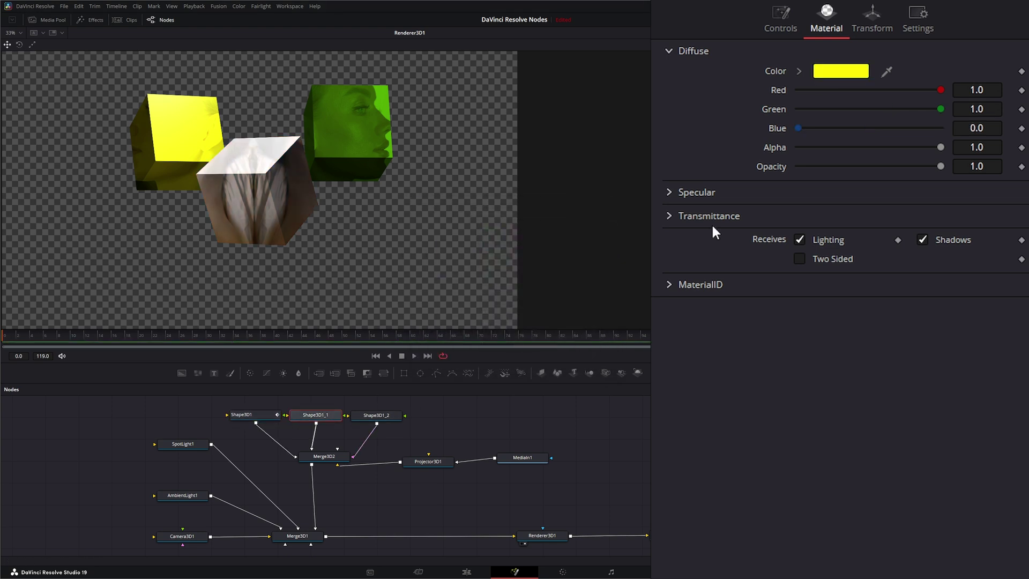
{"action": "left_click", "coordinate": [828, 75]}
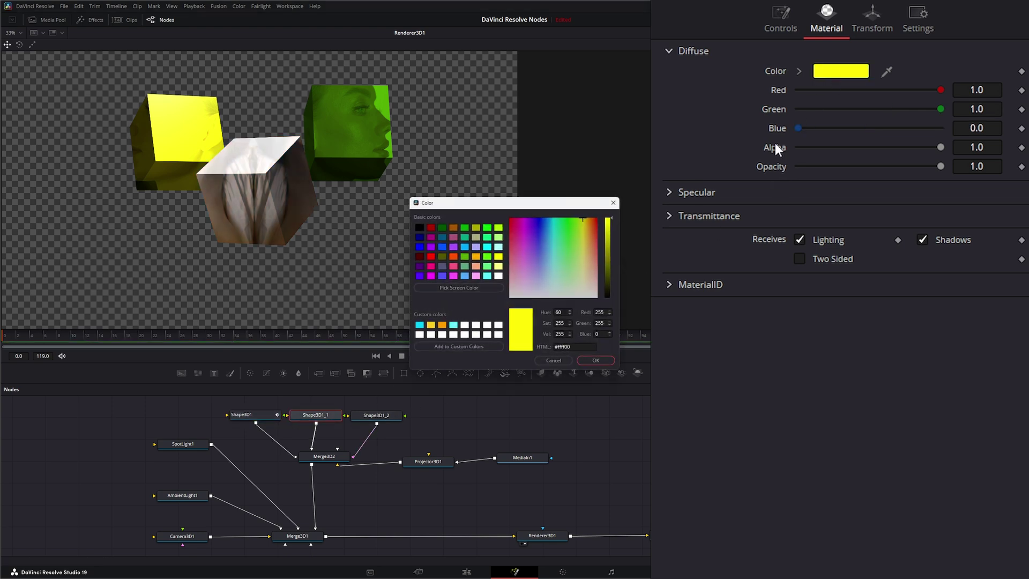
{"action": "left_click", "coordinate": [497, 327]}
{"action": "left_click", "coordinate": [596, 360]}
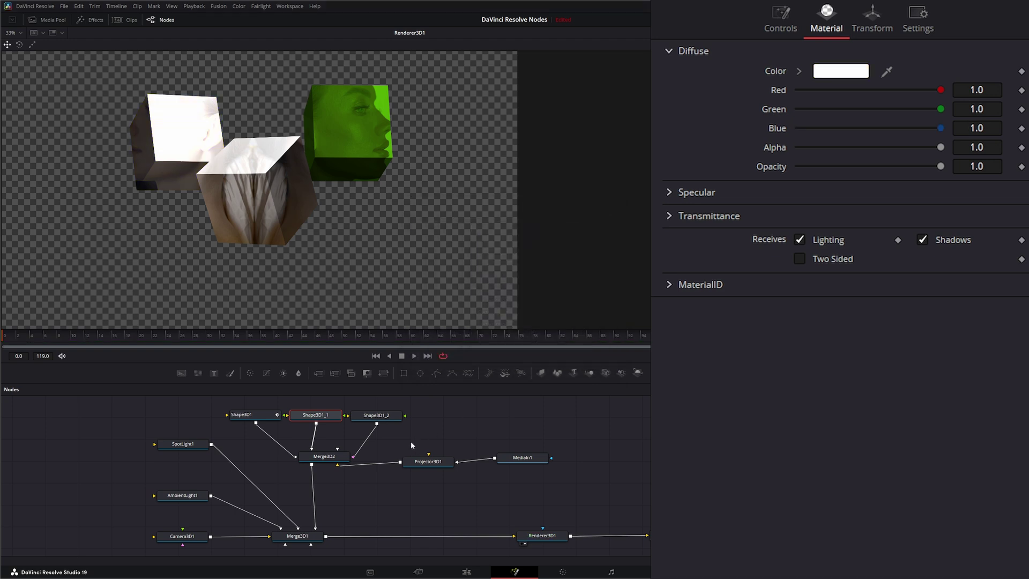
Step: Make Shape3D1_2's diffuse material colour white and play back the projection on the three cubes
{"action": "left_click", "coordinate": [380, 419]}
{"action": "left_click", "coordinate": [841, 75]}
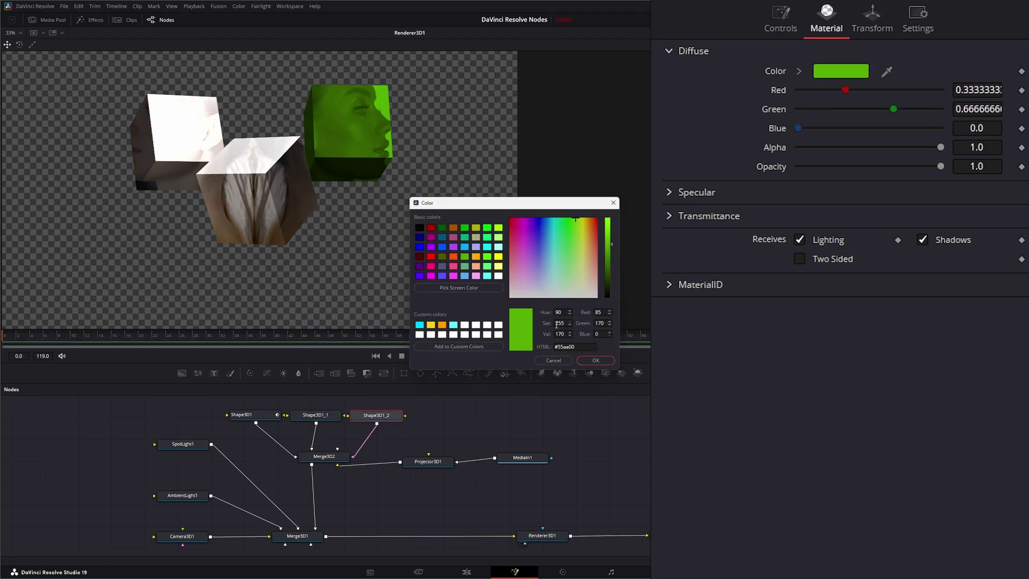
{"action": "left_click", "coordinate": [499, 325]}
{"action": "left_click", "coordinate": [594, 360]}
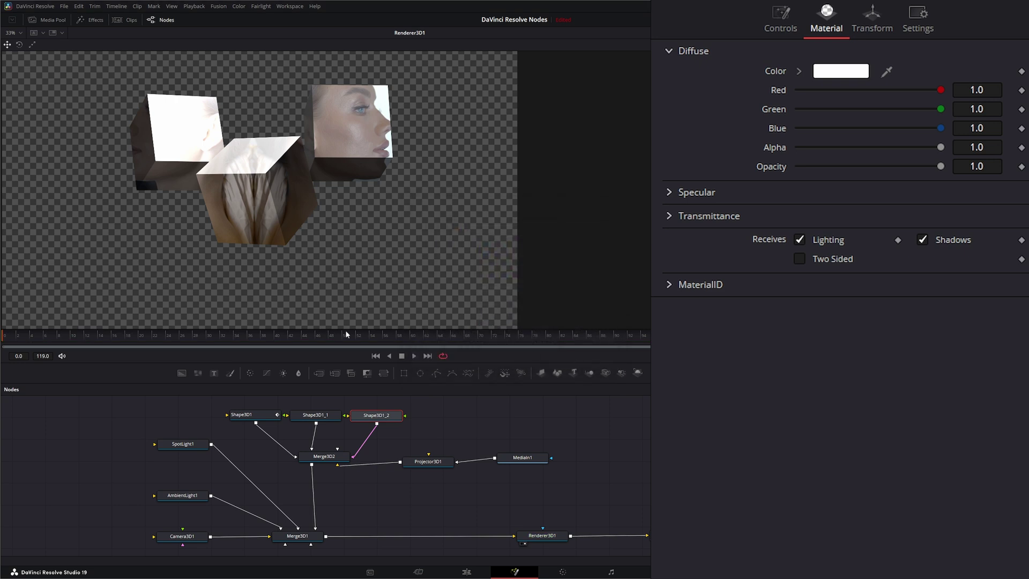
{"action": "left_click", "coordinate": [414, 355]}
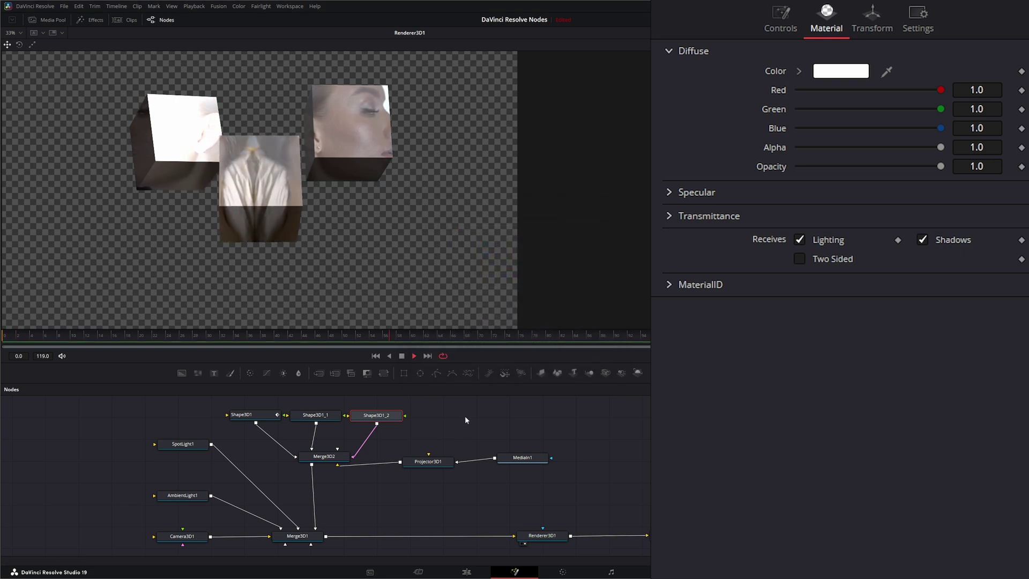
{"action": "left_click", "coordinate": [402, 356]}
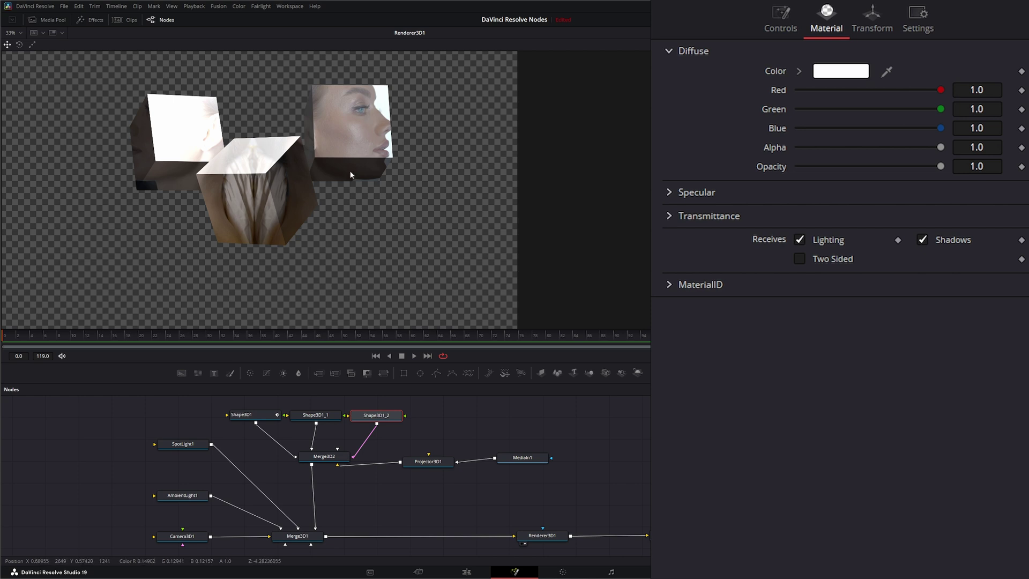
Step: Line up Projector3D1 and MediaIn1 in a row beside Merge3D2, then select Merge3D2
{"action": "mouse_move", "coordinate": [429, 463]}
{"action": "left_mouse_down"}
{"action": "mouse_move", "coordinate": [411, 459]}
{"action": "mouse_move", "coordinate": [422, 469]}
{"action": "mouse_move", "coordinate": [435, 455]}
{"action": "left_mouse_up"}
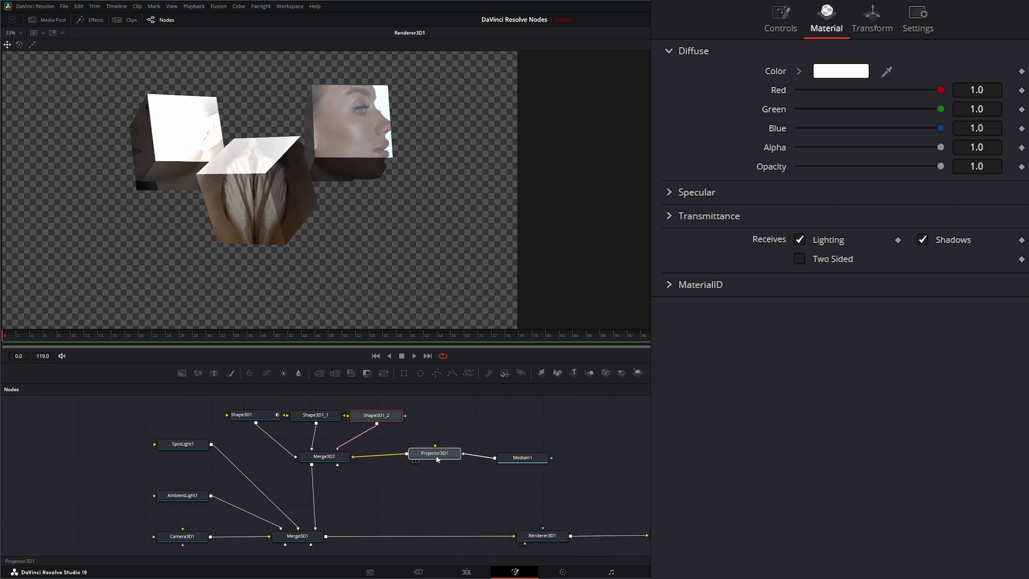
{"action": "left_click_drag", "start_coordinate": [519, 463], "coordinate": [527, 462]}
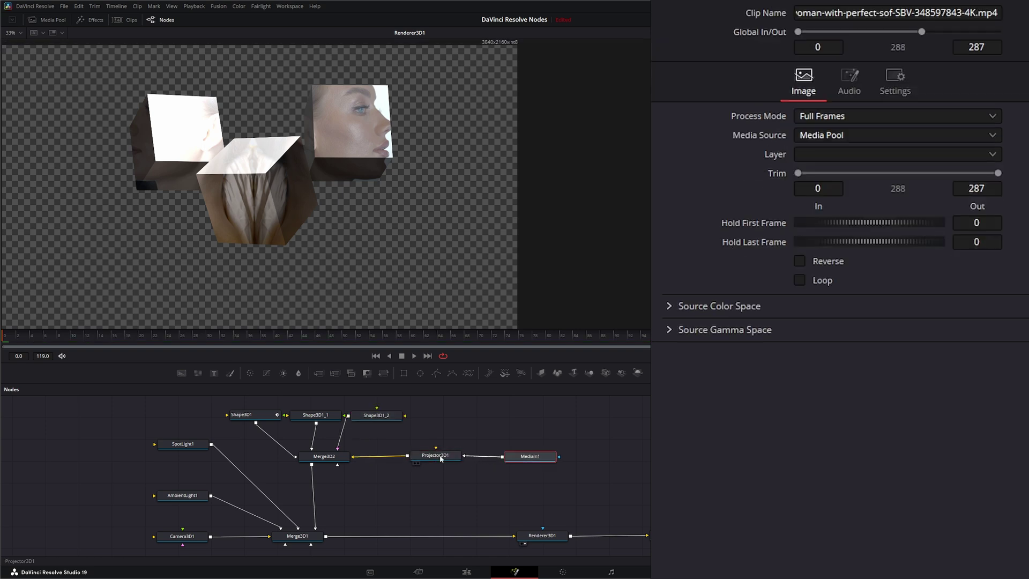
{"action": "left_click_drag", "start_coordinate": [437, 459], "coordinate": [433, 459]}
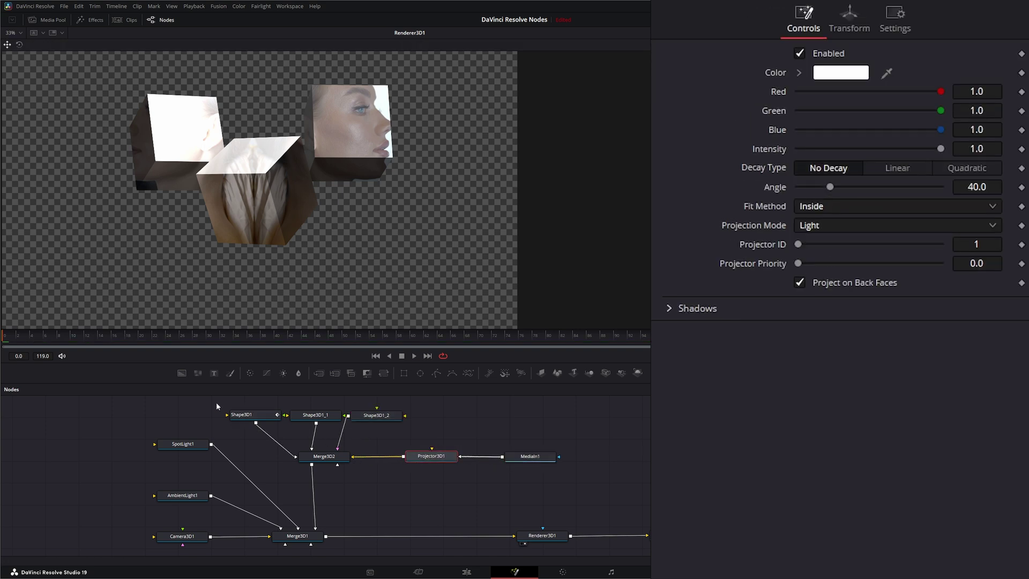
{"action": "left_click_drag", "start_coordinate": [217, 405], "coordinate": [424, 439]}
{"action": "left_click", "coordinate": [326, 459]}
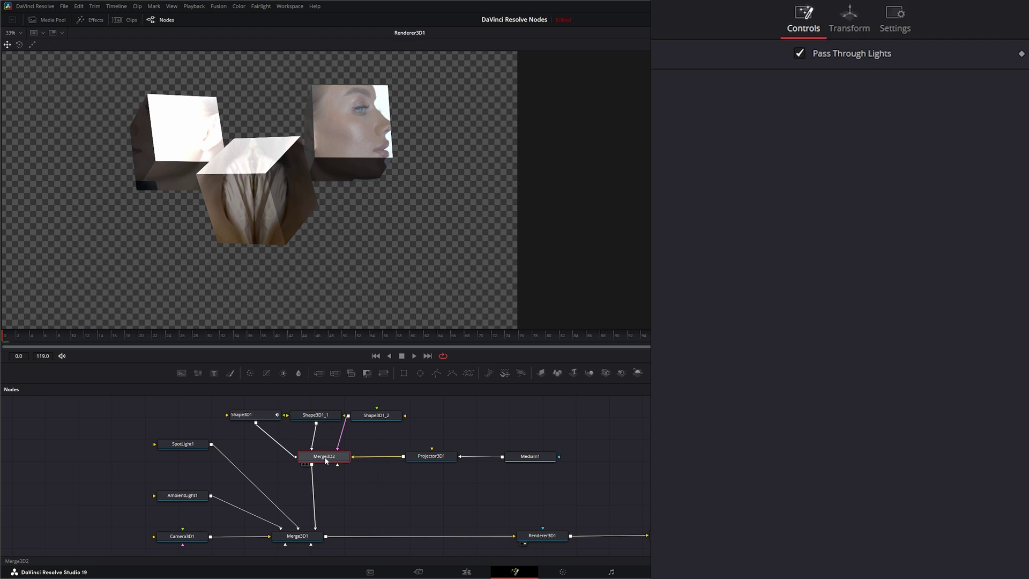
{"action": "left_click_drag", "start_coordinate": [328, 460], "coordinate": [330, 461]}
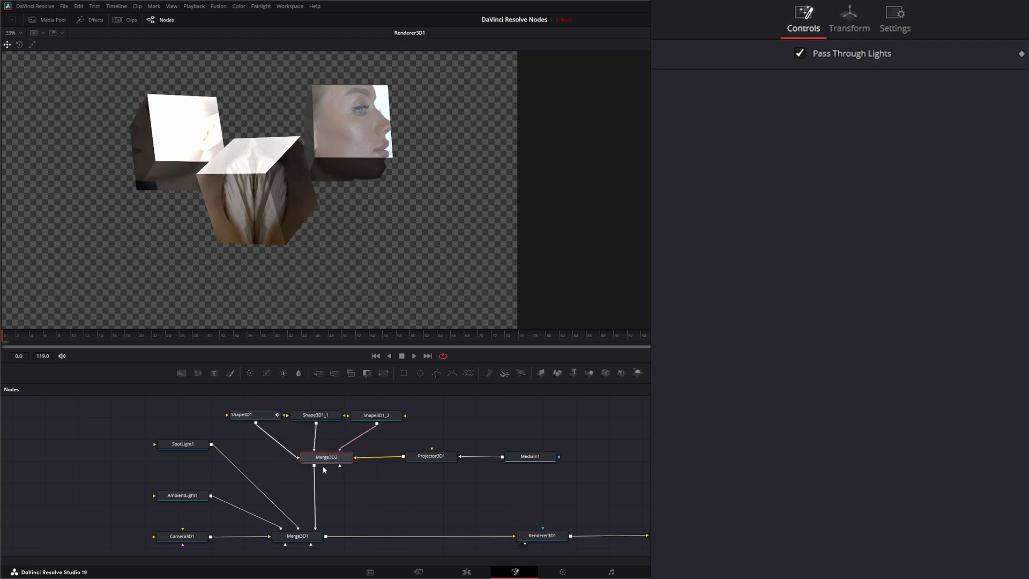
{"action": "left_click_drag", "start_coordinate": [421, 427], "coordinate": [455, 477]}
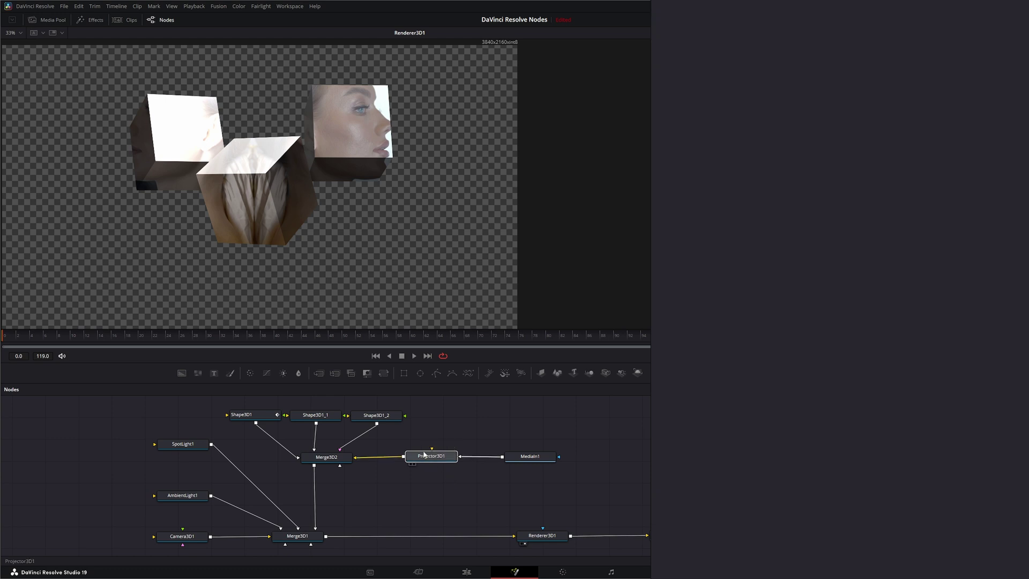
{"action": "left_click", "coordinate": [329, 459]}
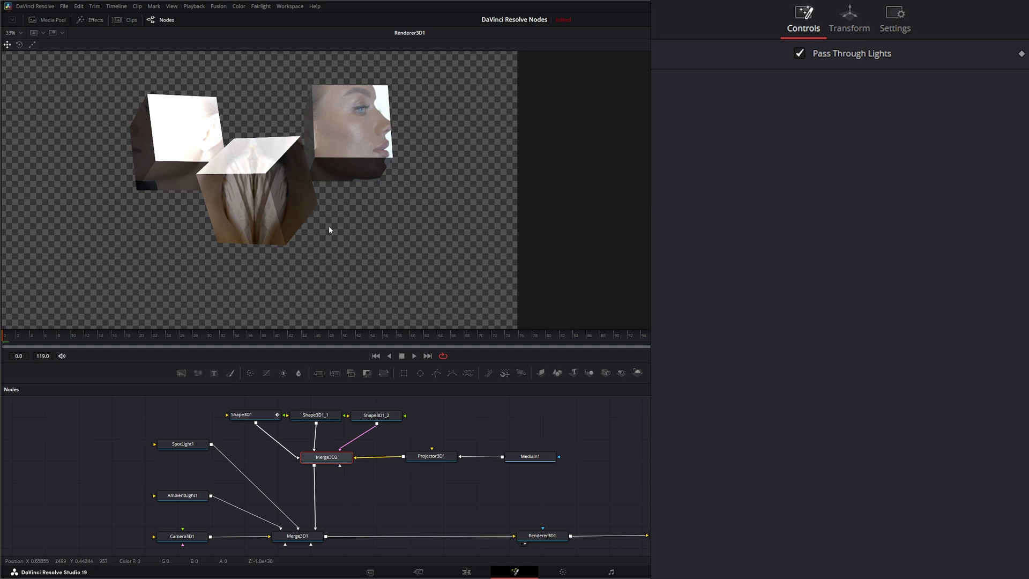
{"action": "left_click", "coordinate": [485, 505]}
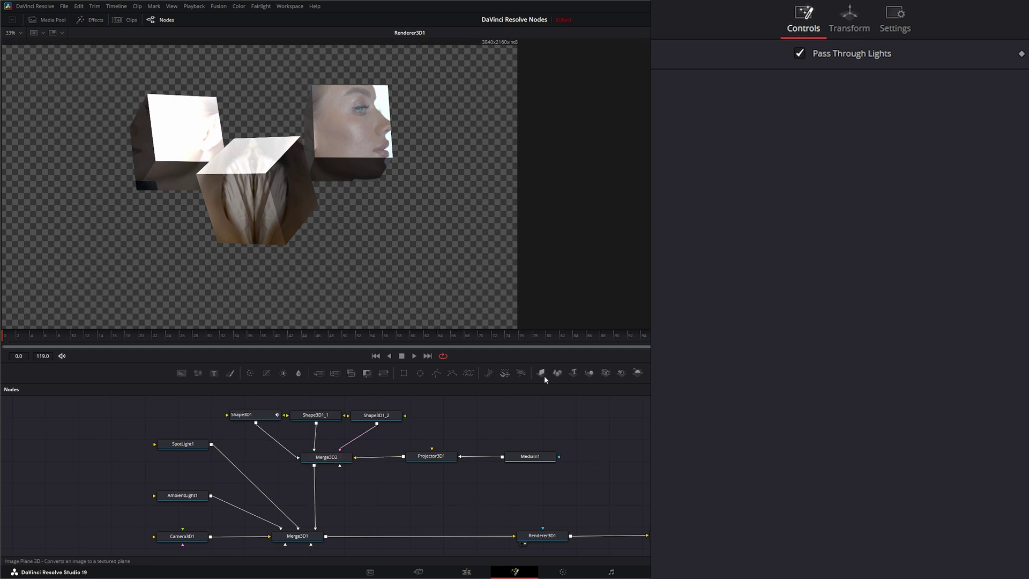
Step: Add a Shape 3D plane, connect it to Merge3D1 and enlarge it to a size of about 9.09
{"action": "left_click_drag", "start_coordinate": [561, 377], "coordinate": [408, 505]}
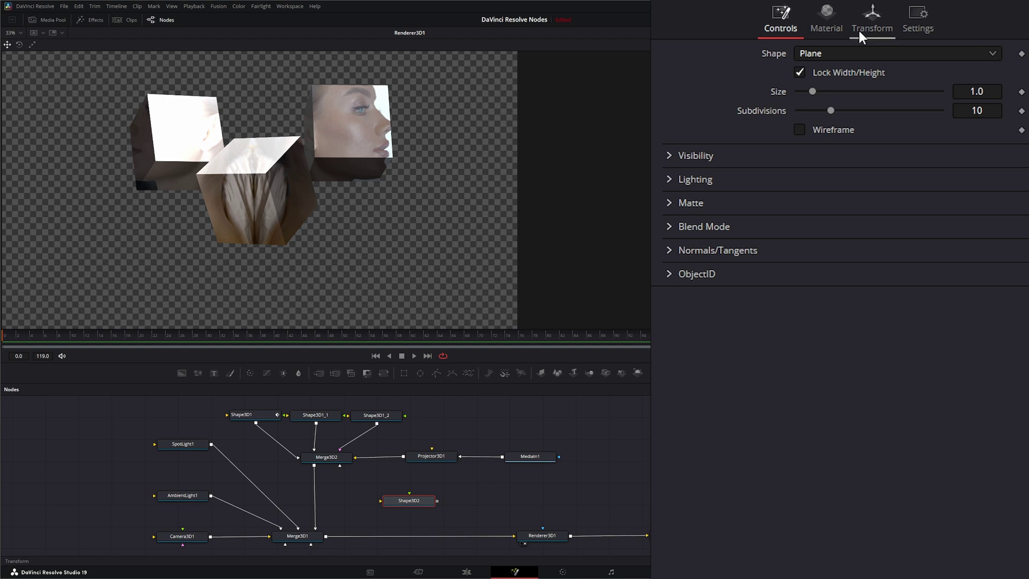
{"action": "left_click_drag", "start_coordinate": [438, 502], "coordinate": [315, 274]}
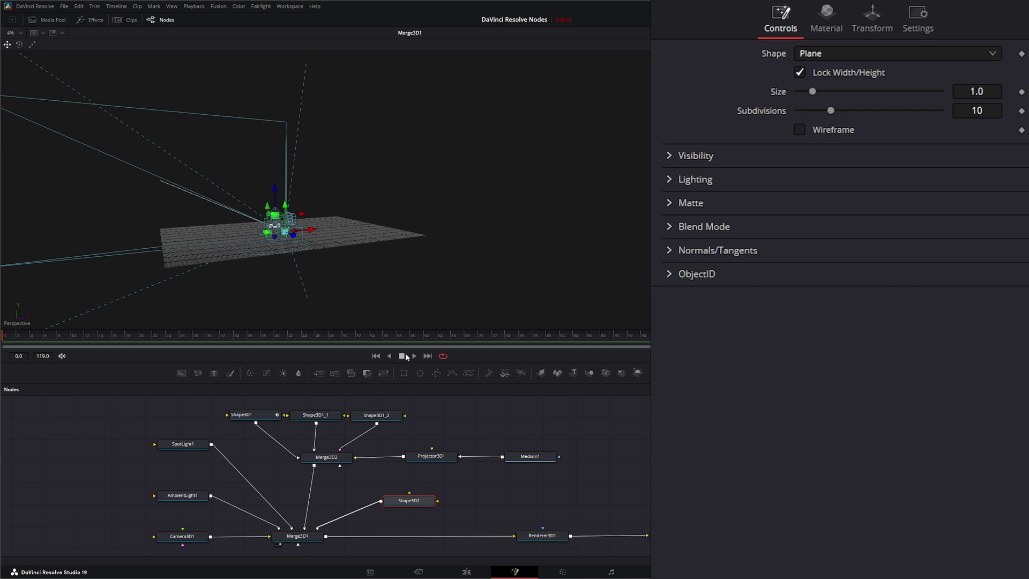
{"action": "left_click_drag", "start_coordinate": [812, 91], "coordinate": [927, 96]}
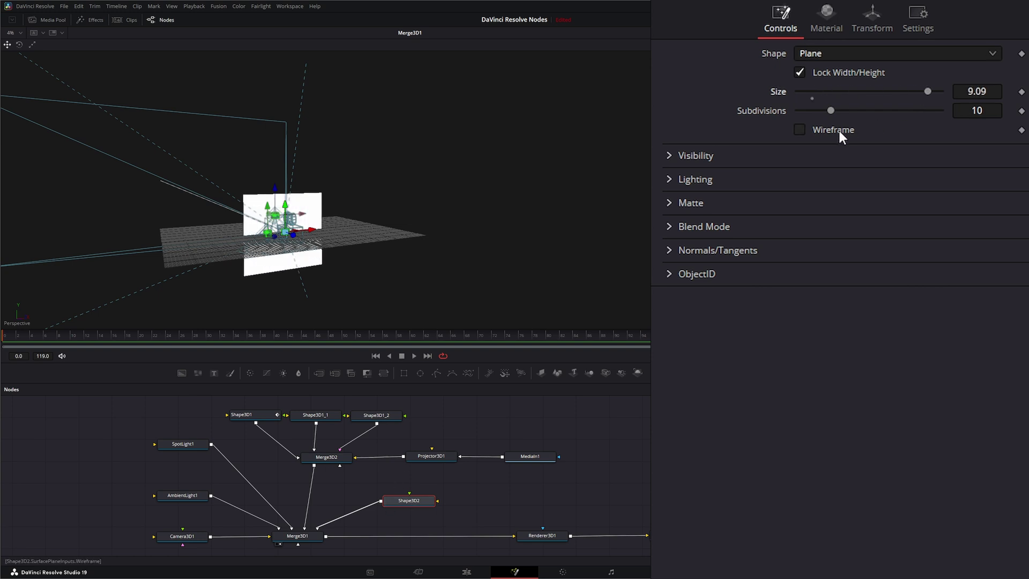
Step: Push the Shape3D2 plane back to a Z translation of -6.25 and view the result from Renderer3D1
{"action": "left_click", "coordinate": [863, 27]}
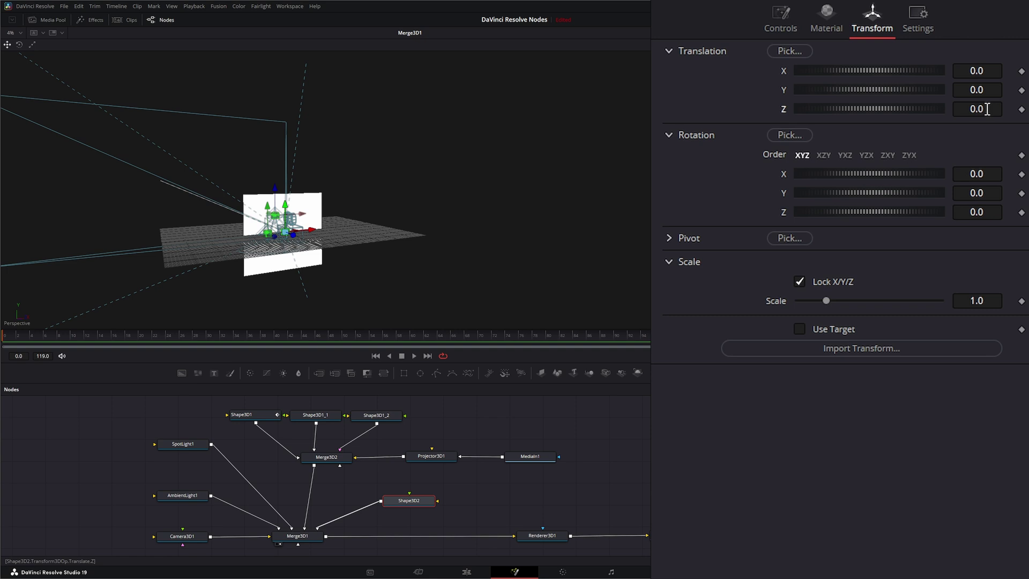
{"action": "left_click_drag", "start_coordinate": [987, 108], "coordinate": [951, 109]}
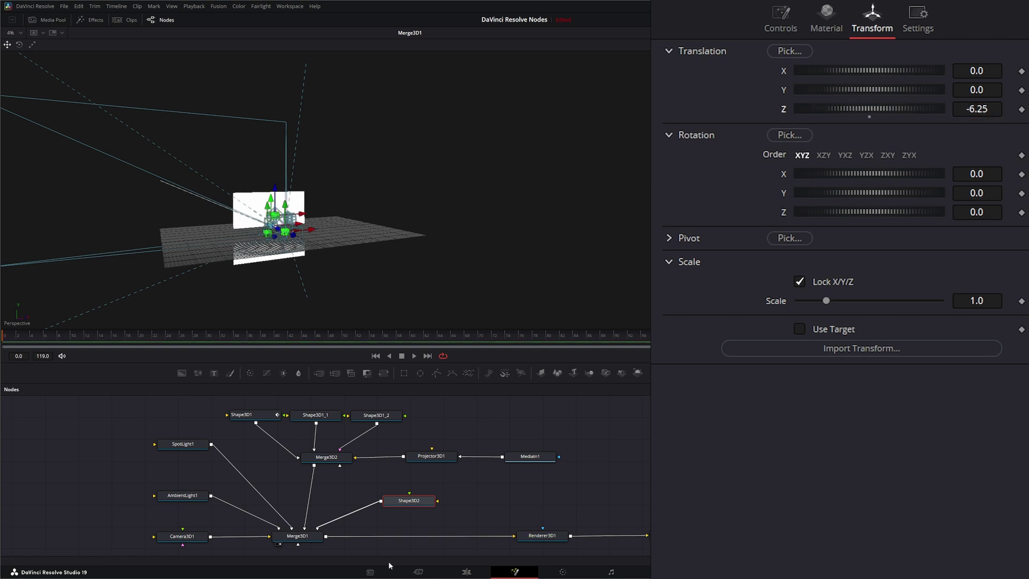
{"action": "left_click_drag", "start_coordinate": [541, 535], "coordinate": [484, 239]}
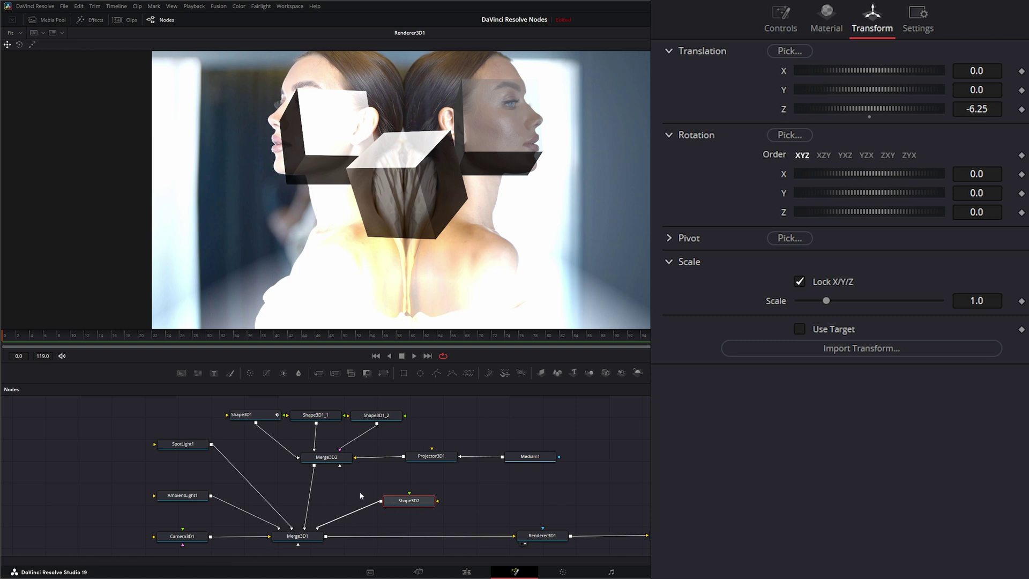
Step: Disable Pass Through Lights on Merge3D2 and scrub through the animation to check the render
{"action": "left_click", "coordinate": [333, 461]}
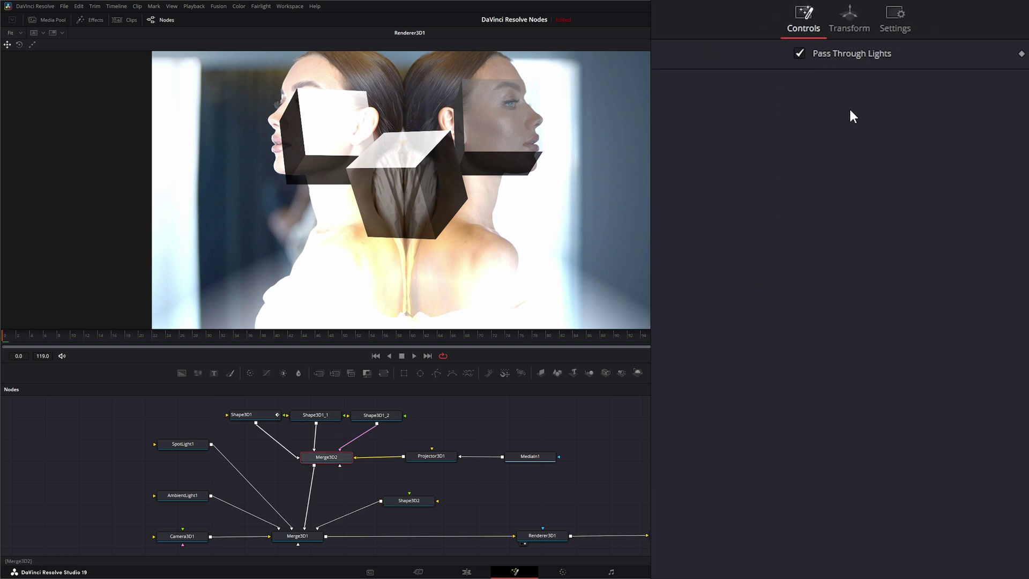
{"action": "left_click", "coordinate": [799, 53]}
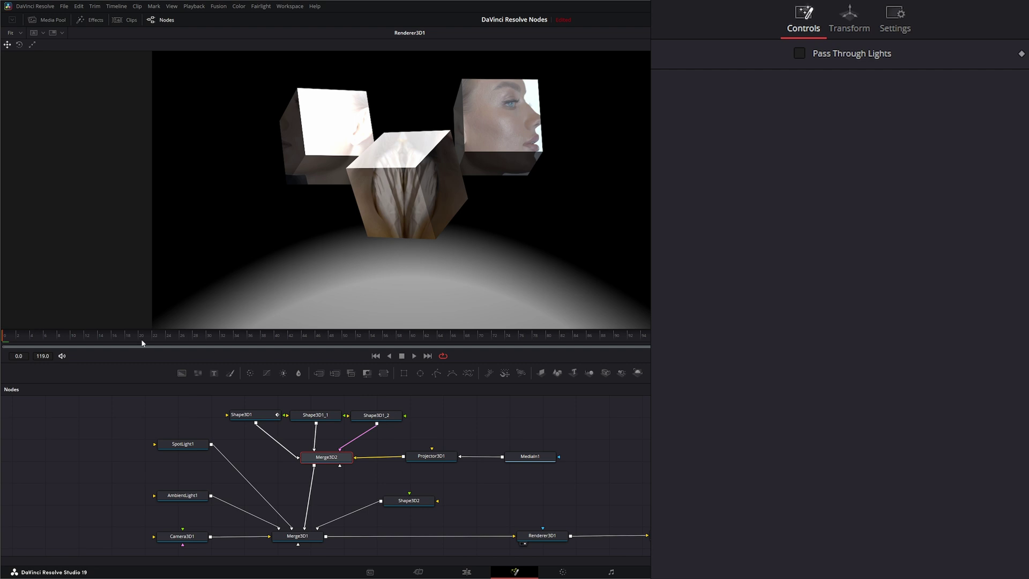
{"action": "left_click_drag", "start_coordinate": [172, 332], "coordinate": [343, 331]}
{"action": "left_click_drag", "start_coordinate": [511, 336], "coordinate": [2, 349]}
Step: Lower SpotLight1's intensity to 0.449 after shifting Shape3D2 slightly in the node graph
{"action": "mouse_move", "coordinate": [423, 500]}
{"action": "left_mouse_down"}
{"action": "mouse_move", "coordinate": [431, 492]}
{"action": "mouse_move", "coordinate": [412, 496]}
{"action": "left_mouse_up"}
{"action": "left_click", "coordinate": [180, 444]}
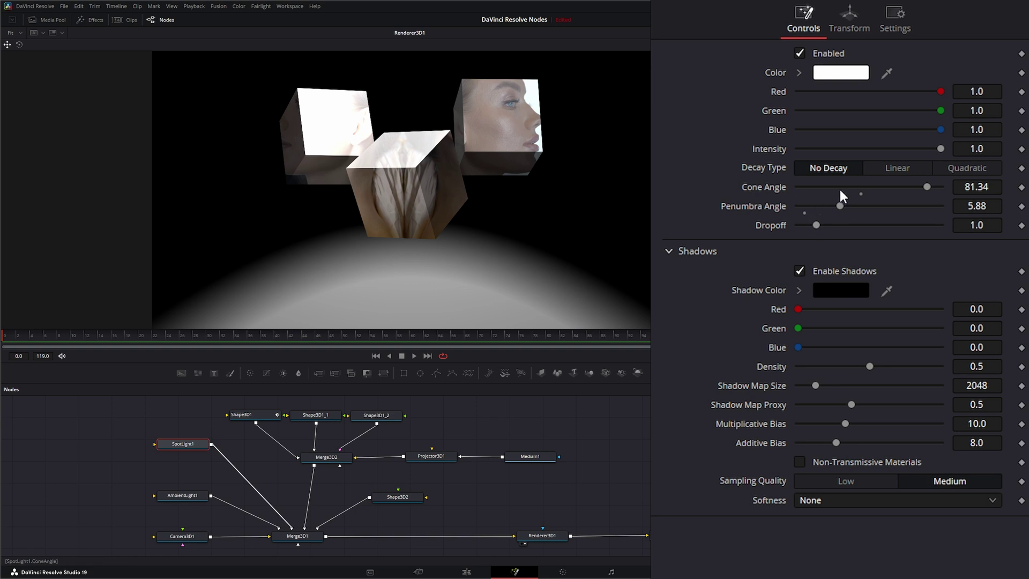
{"action": "left_click_drag", "start_coordinate": [941, 148], "coordinate": [862, 149]}
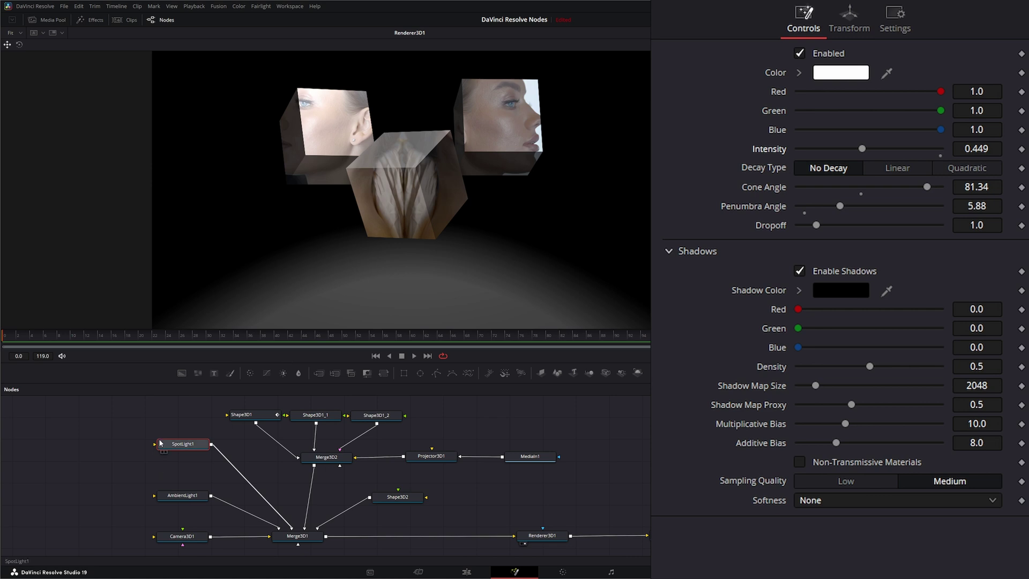
Step: Insert a Merge 3D node between Merge3D1 and Renderer3D1 and reroute Merge3D2's output from Merge3D1 into it
{"action": "left_click", "coordinate": [306, 540]}
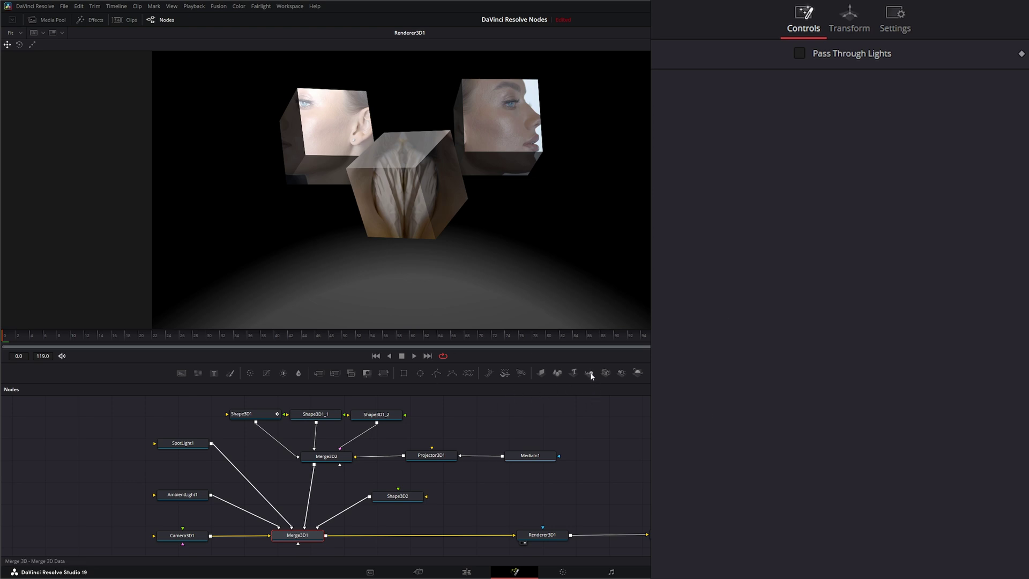
{"action": "left_click_drag", "start_coordinate": [591, 377], "coordinate": [456, 541]}
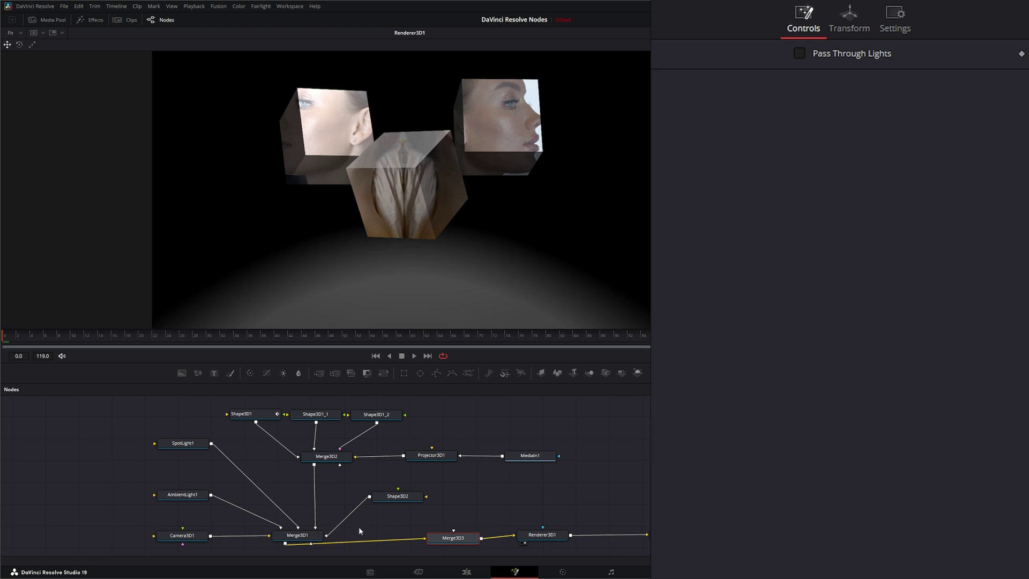
{"action": "left_click_drag", "start_coordinate": [315, 527], "coordinate": [452, 537]}
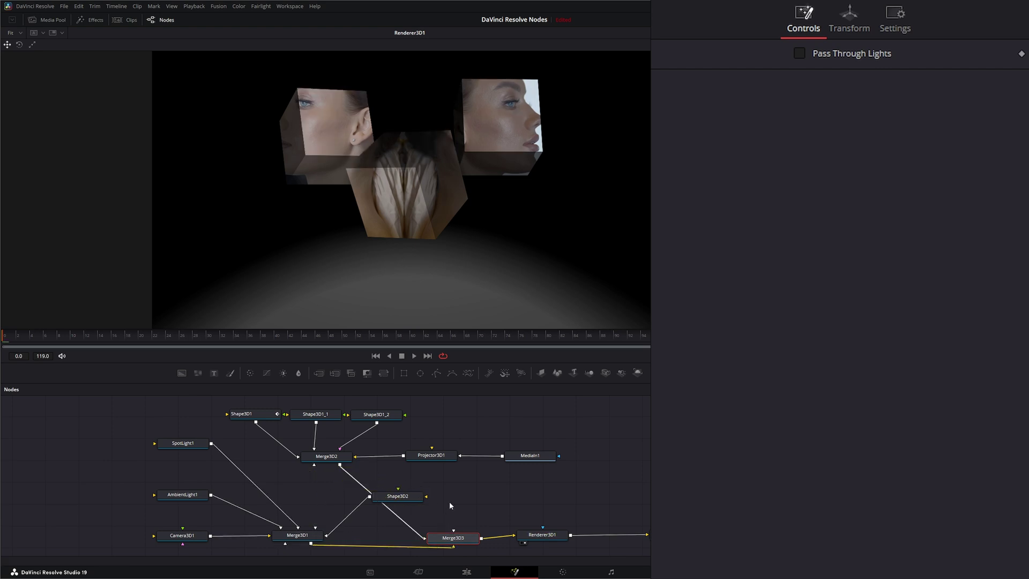
Step: Arrange Shape3D2 directly above Merge3D1 in the node graph
{"action": "left_click_drag", "start_coordinate": [400, 499], "coordinate": [316, 499]}
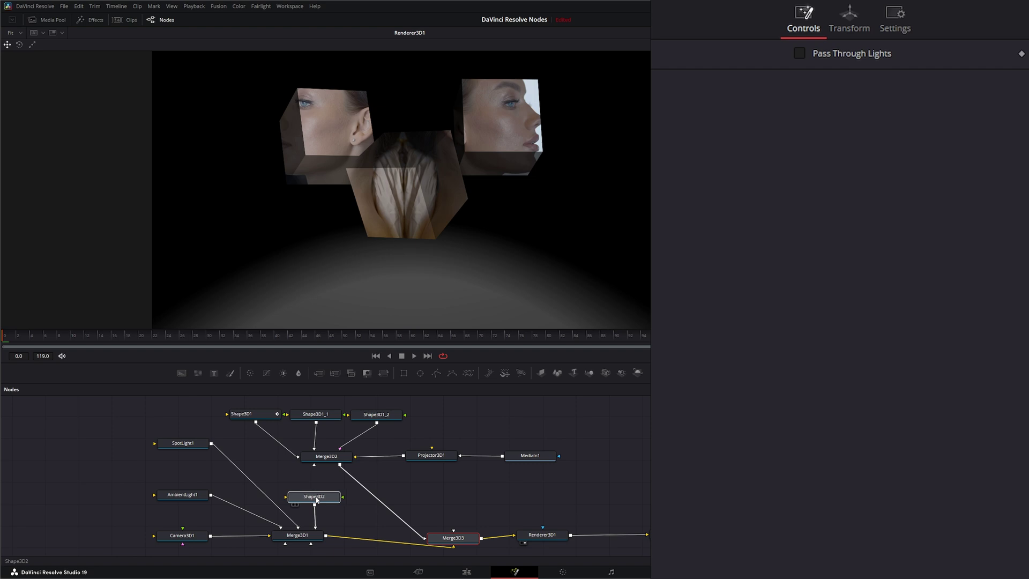
{"action": "left_click", "coordinate": [316, 537]}
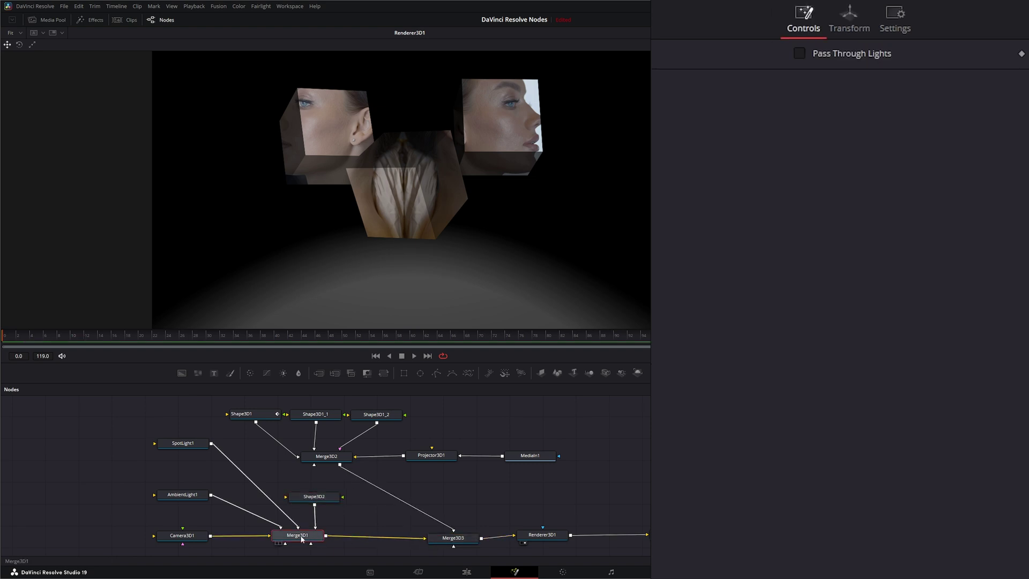
{"action": "left_click_drag", "start_coordinate": [303, 533], "coordinate": [301, 534]}
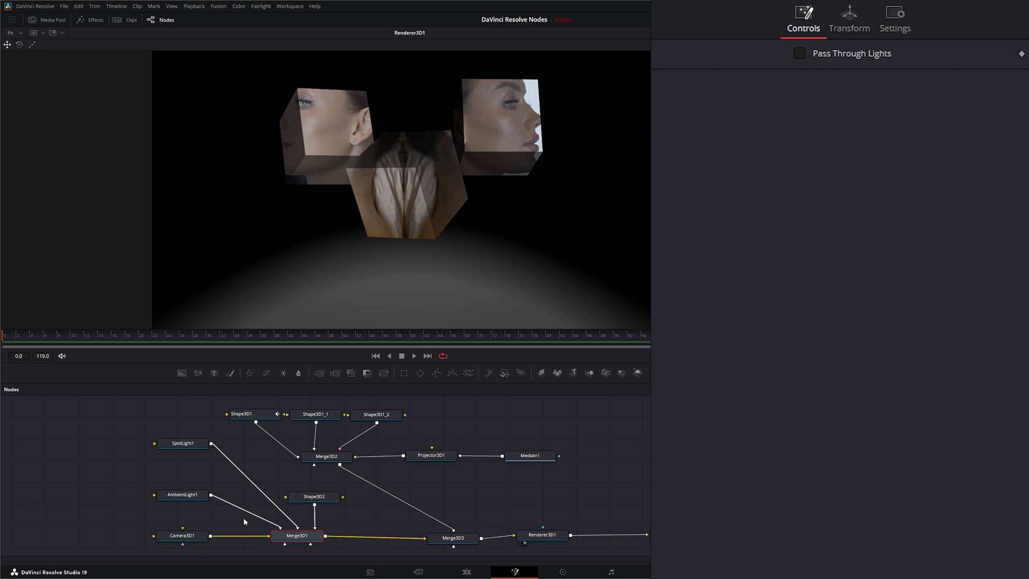
Step: Set SpotLight1's intensity to 0.23 to dim the light on the background plane
{"action": "left_click", "coordinate": [316, 499]}
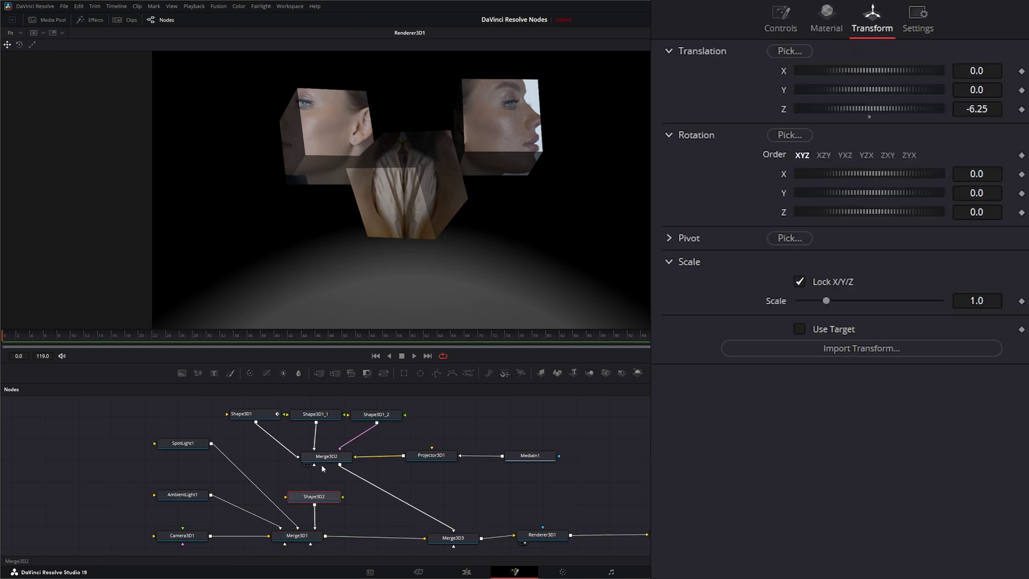
{"action": "left_click", "coordinate": [190, 444]}
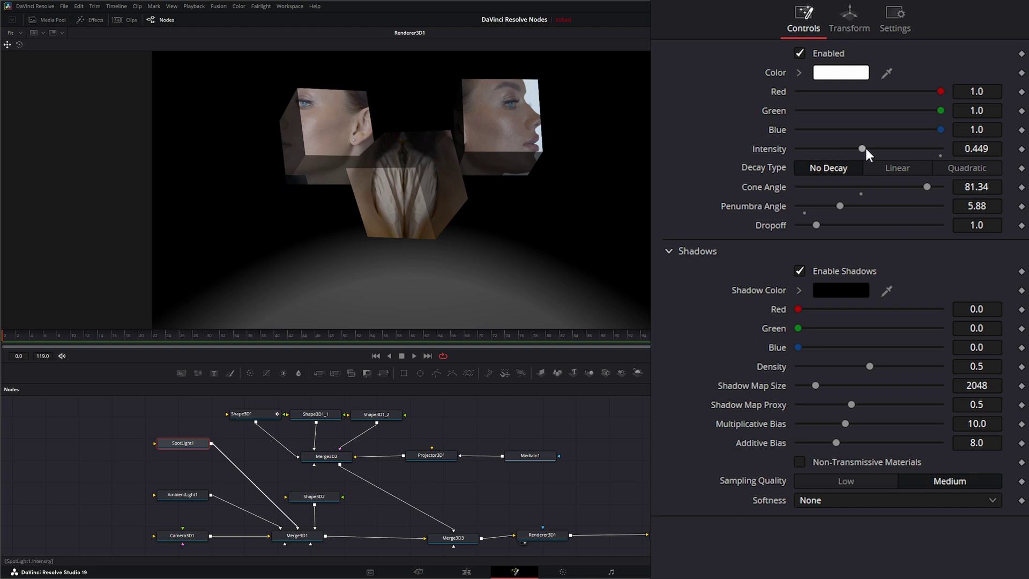
{"action": "left_click_drag", "start_coordinate": [860, 149], "coordinate": [831, 149]}
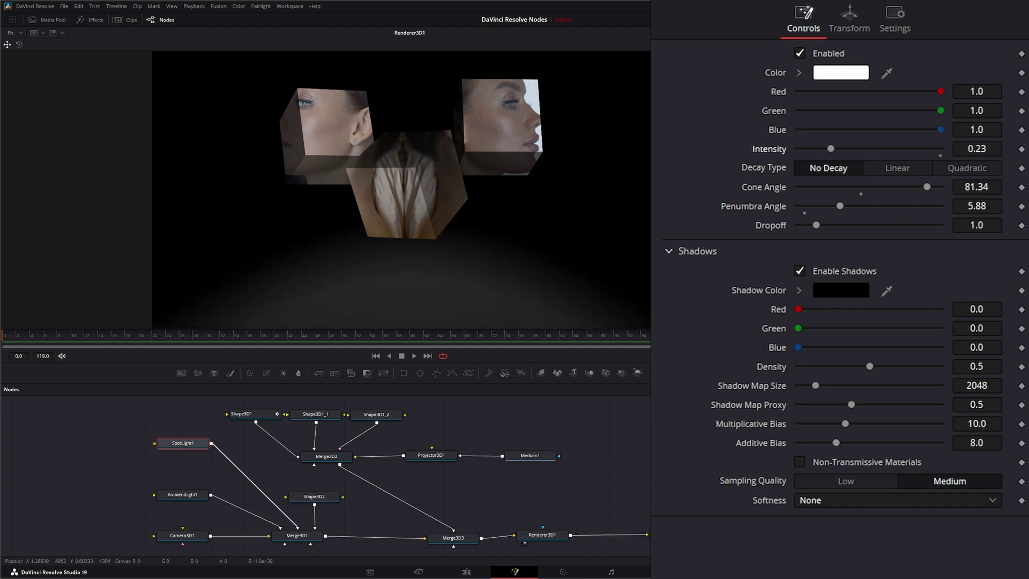
Step: Switch Pass Through Lights on for Merge3D2 and back off to compare its effect on the background plane
{"action": "left_click", "coordinate": [455, 538]}
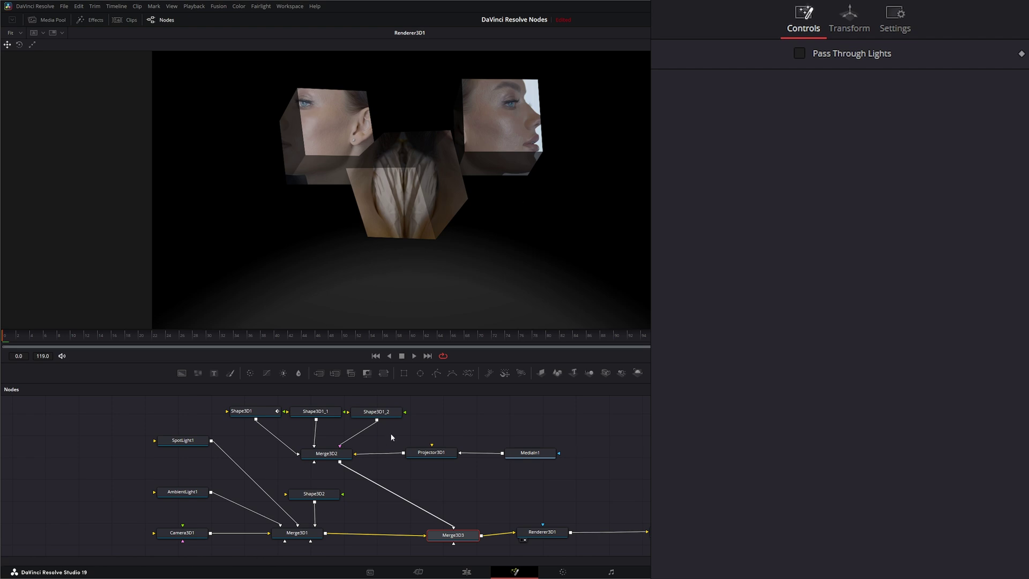
{"action": "left_click", "coordinate": [332, 458]}
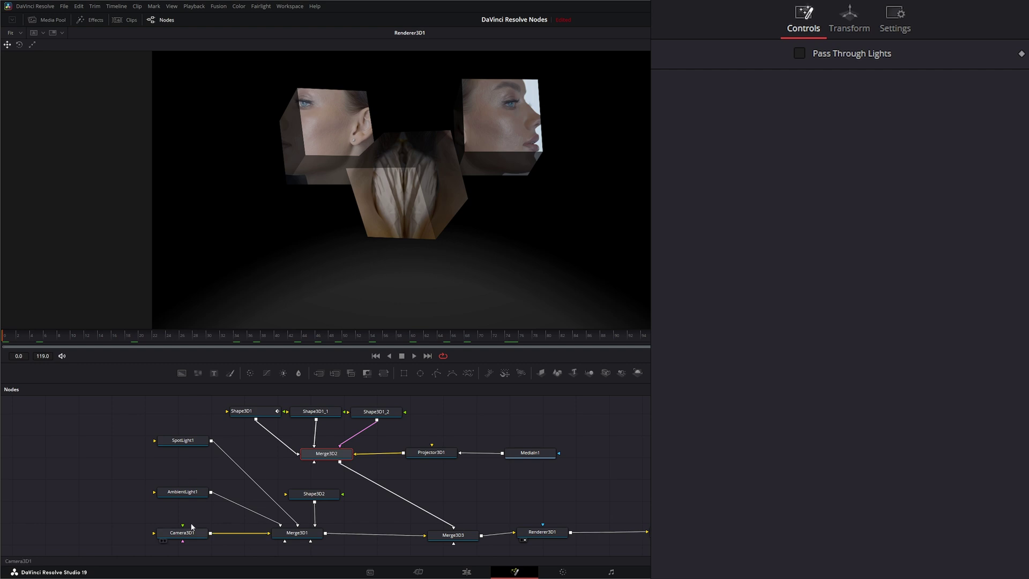
{"action": "left_click", "coordinate": [800, 53]}
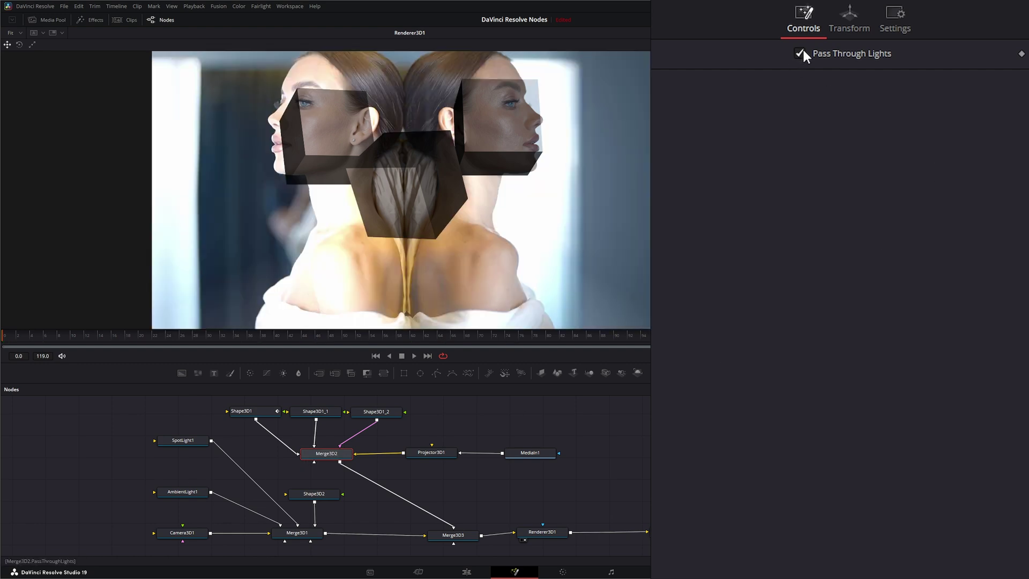
{"action": "left_click", "coordinate": [799, 52]}
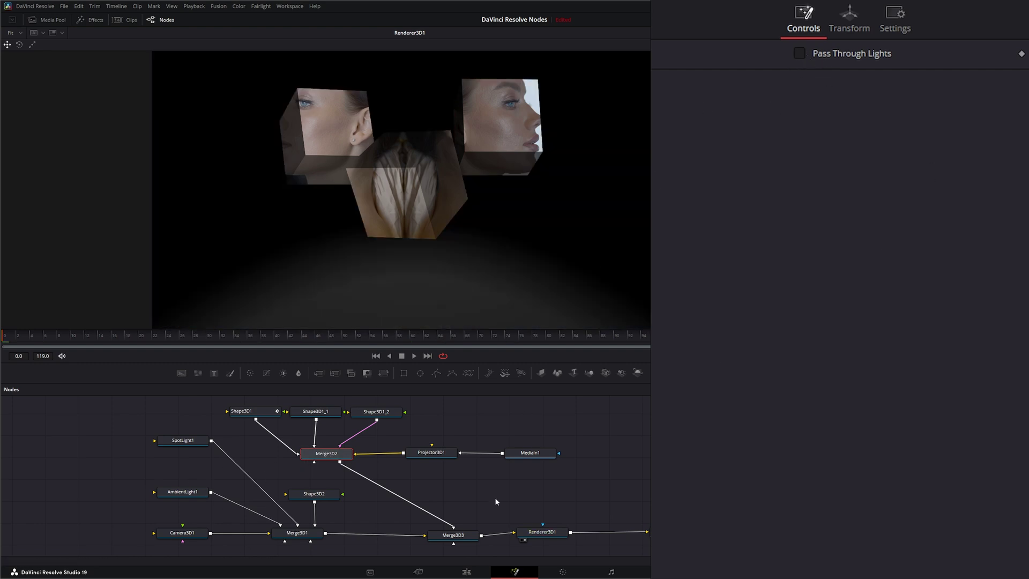
Step: Toggle Pass Through Lights on Merge3D1 on and back off to compare, and select Merge3D3
{"action": "left_click", "coordinate": [297, 532]}
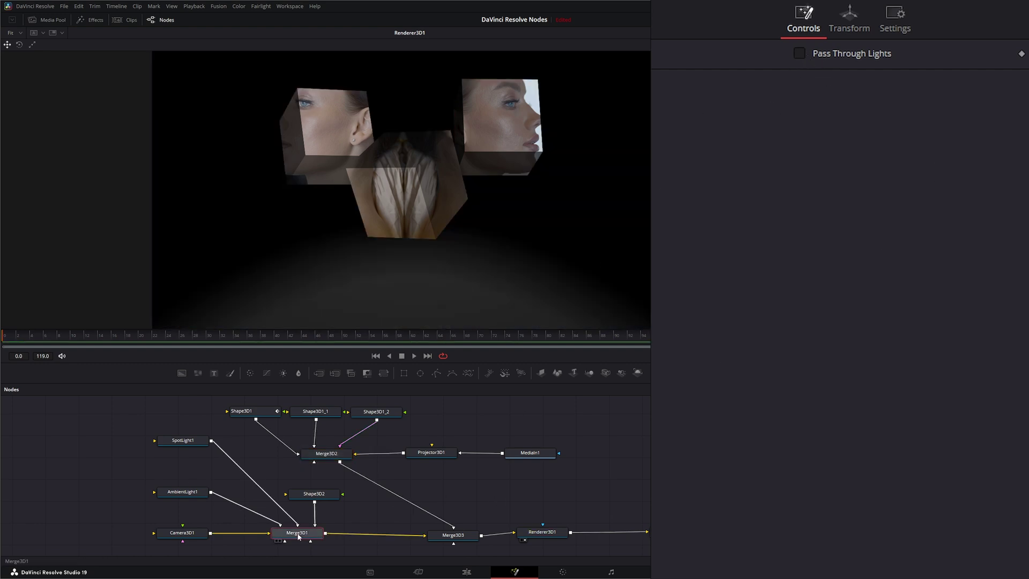
{"action": "left_click", "coordinate": [800, 53]}
{"action": "left_click", "coordinate": [800, 52]}
{"action": "left_click", "coordinate": [453, 536]}
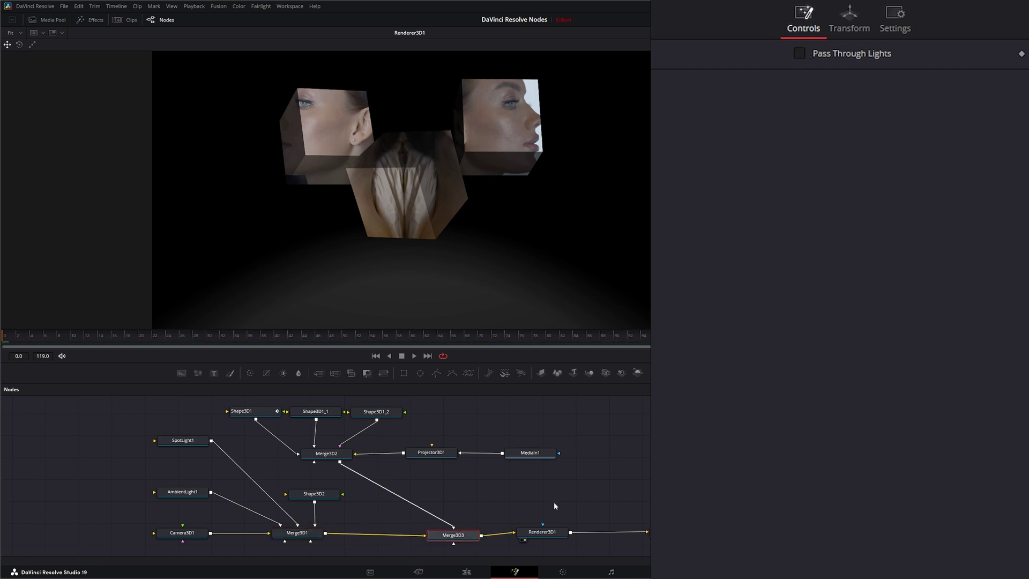
Step: Inspect Projector3D1's settings and the Merge3D3 scene in perspective from several angles, and return the viewer to Renderer3D1
{"action": "left_click_drag", "start_coordinate": [542, 531], "coordinate": [546, 533]}
{"action": "left_click", "coordinate": [431, 455]}
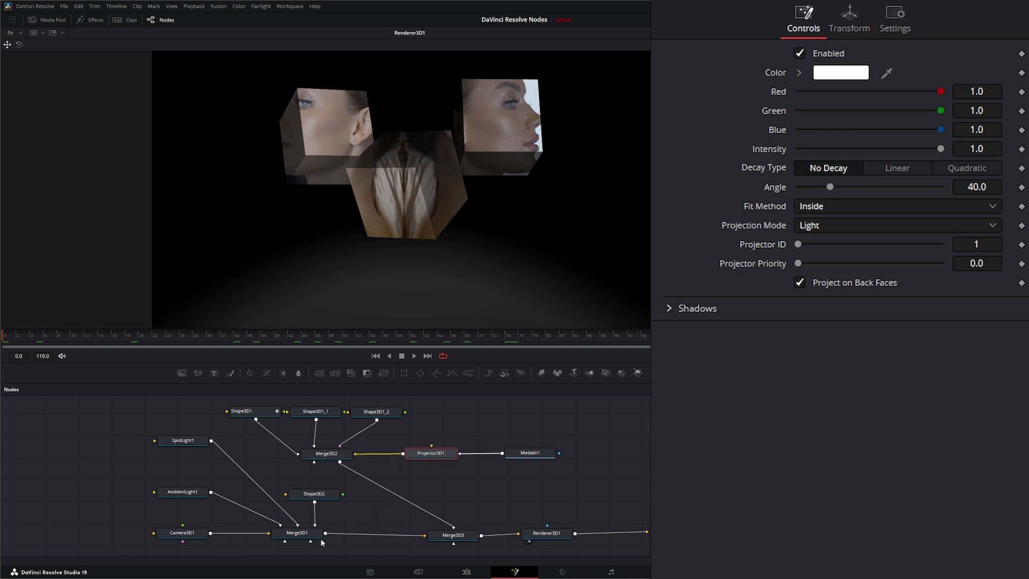
{"action": "left_click_drag", "start_coordinate": [468, 533], "coordinate": [398, 220]}
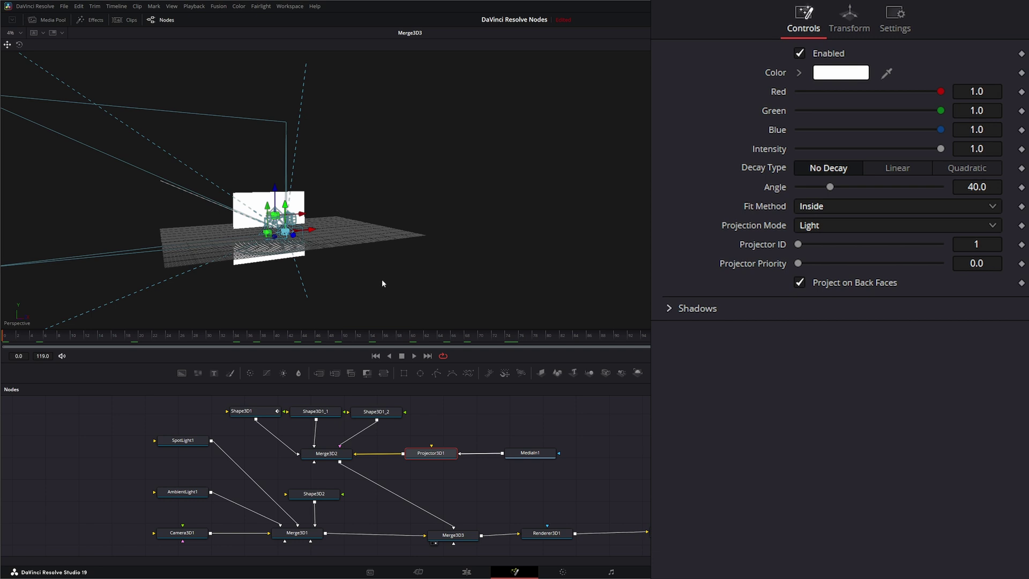
{"action": "left_click_drag", "start_coordinate": [259, 278], "coordinate": [273, 220]}
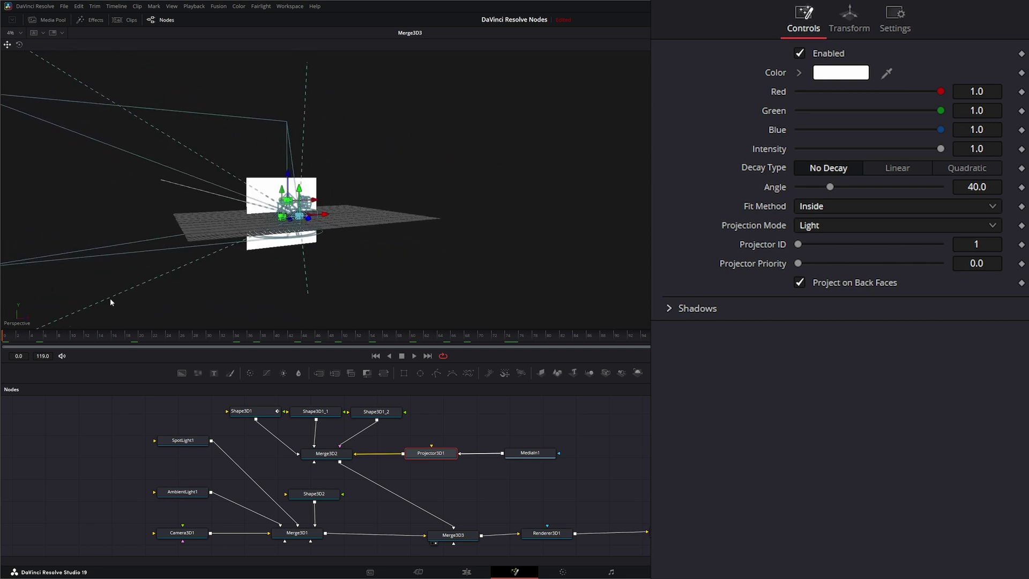
{"action": "left_click_drag", "start_coordinate": [327, 287], "coordinate": [356, 268]}
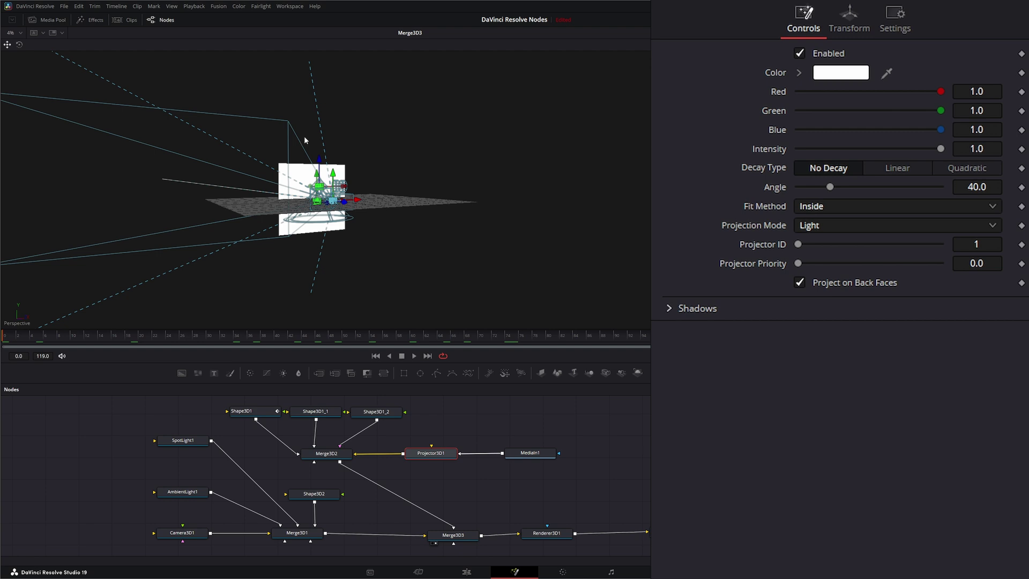
{"action": "left_click_drag", "start_coordinate": [291, 256], "coordinate": [409, 248]}
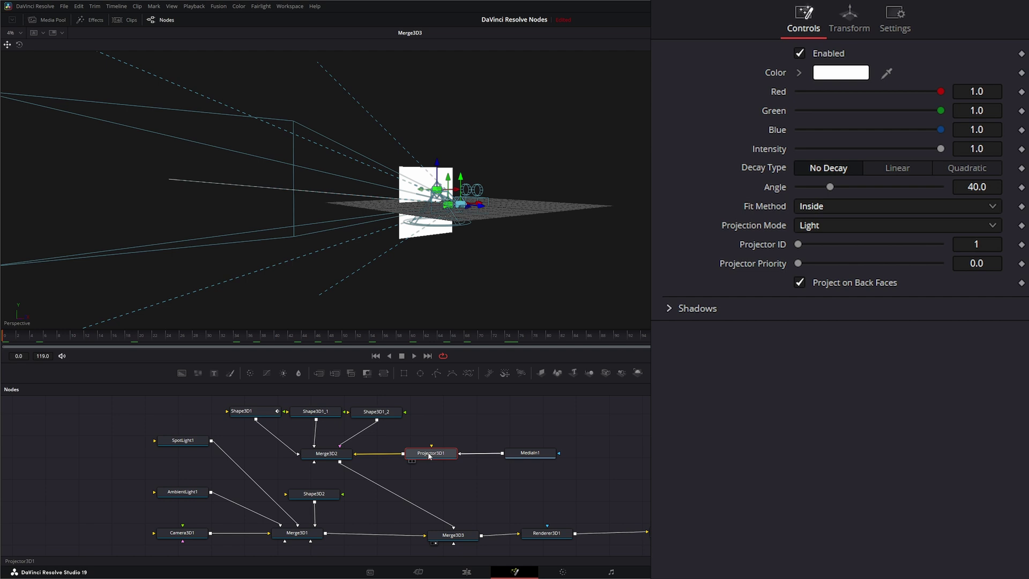
{"action": "left_click_drag", "start_coordinate": [547, 532], "coordinate": [461, 268]}
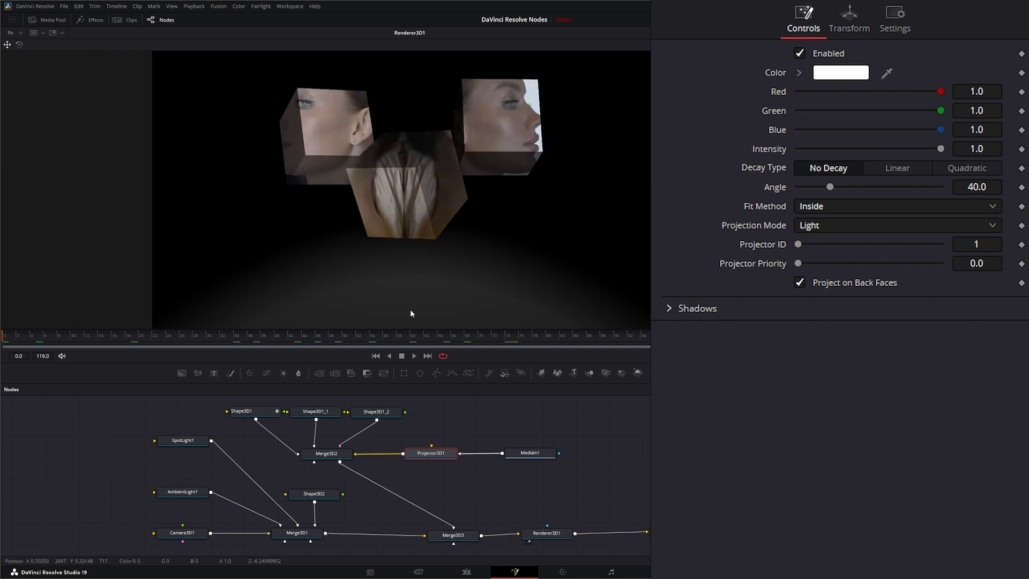
Step: Try shifting Projector3D1 along X and along Y to 0.754, resetting each translation to 0
{"action": "left_click", "coordinate": [849, 20]}
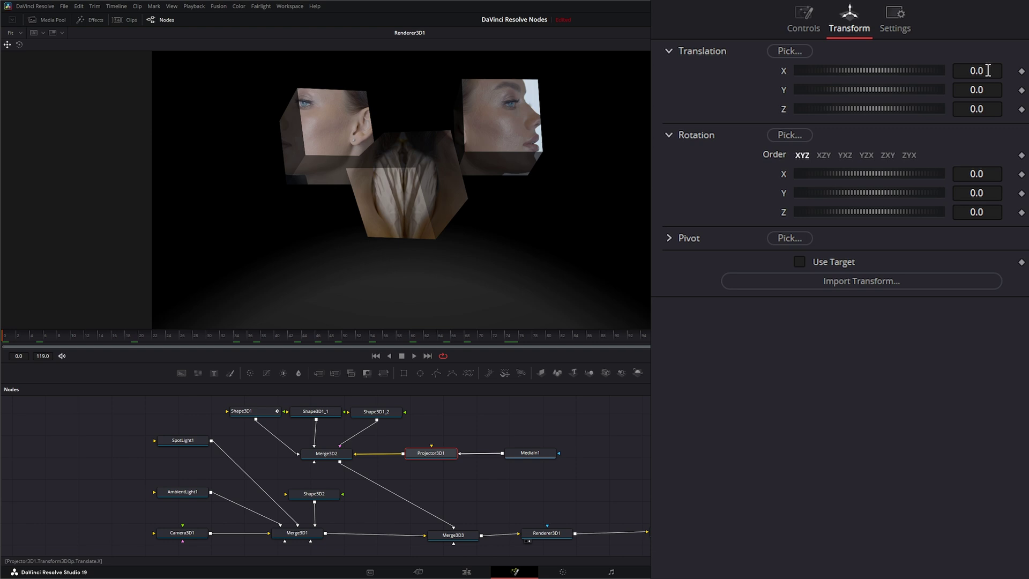
{"action": "mouse_move", "coordinate": [897, 69]}
{"action": "left_mouse_down"}
{"action": "mouse_move", "coordinate": [840, 75]}
{"action": "mouse_move", "coordinate": [959, 63]}
{"action": "mouse_move", "coordinate": [899, 68]}
{"action": "mouse_move", "coordinate": [908, 66]}
{"action": "left_mouse_up"}
{"action": "double_click", "coordinate": [786, 70]}
{"action": "scroll", "coordinate": [986, 90], "scroll_direction": "down", "scroll_amount": 5}
{"action": "scroll", "coordinate": [986, 90], "scroll_direction": "down", "scroll_amount": 2}
{"action": "scroll", "coordinate": [986, 90], "scroll_direction": "up", "scroll_amount": 10}
{"action": "scroll", "coordinate": [977, 89], "scroll_direction": "up", "scroll_amount": 2}
{"action": "scroll", "coordinate": [976, 89], "scroll_direction": "down", "scroll_amount": 4}
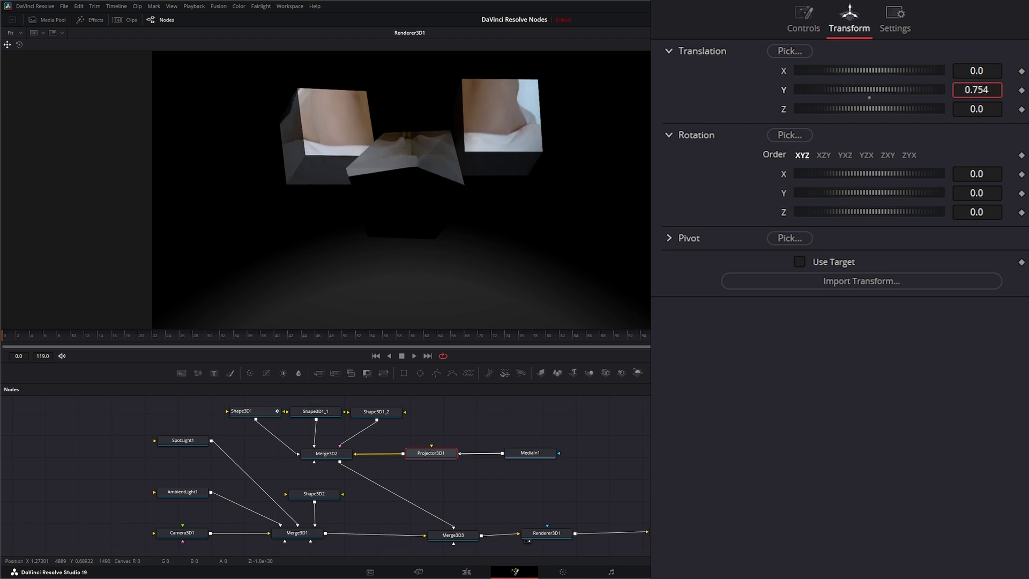
{"action": "double_click", "coordinate": [783, 90]}
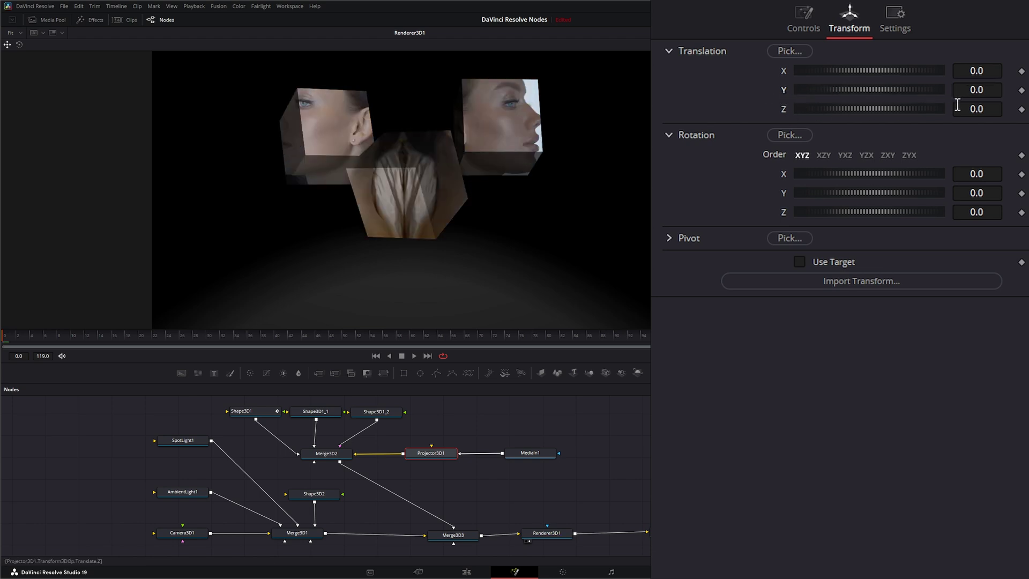
Step: Try moving Projector3D1 to -1.11 along Z and rotating it about X, resetting each value to 0
{"action": "mouse_move", "coordinate": [889, 105]}
{"action": "left_mouse_down"}
{"action": "mouse_move", "coordinate": [864, 107]}
{"action": "mouse_move", "coordinate": [898, 106]}
{"action": "mouse_move", "coordinate": [869, 109]}
{"action": "mouse_move", "coordinate": [888, 109]}
{"action": "mouse_move", "coordinate": [870, 109]}
{"action": "mouse_move", "coordinate": [880, 108]}
{"action": "left_mouse_up"}
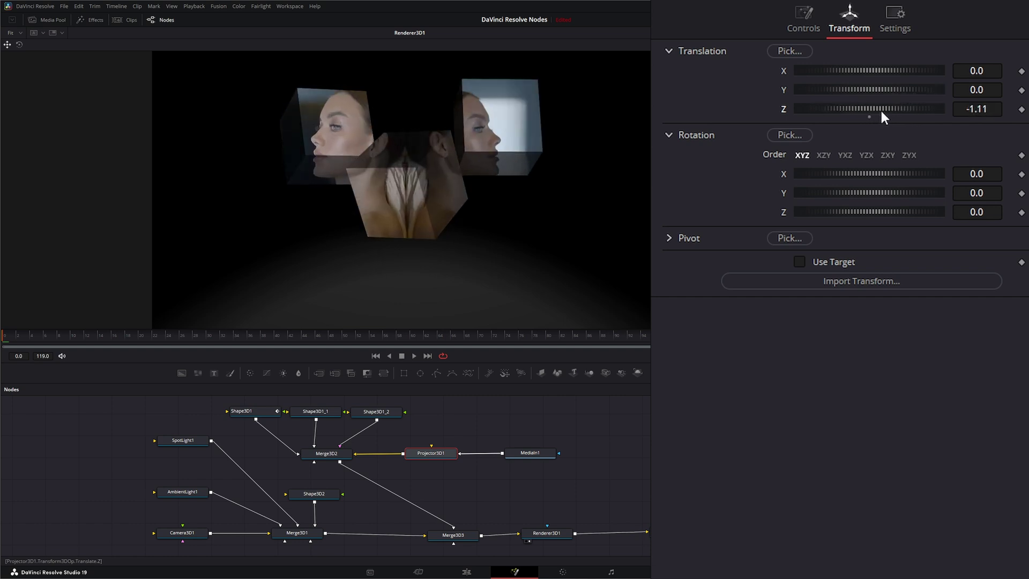
{"action": "double_click", "coordinate": [785, 107]}
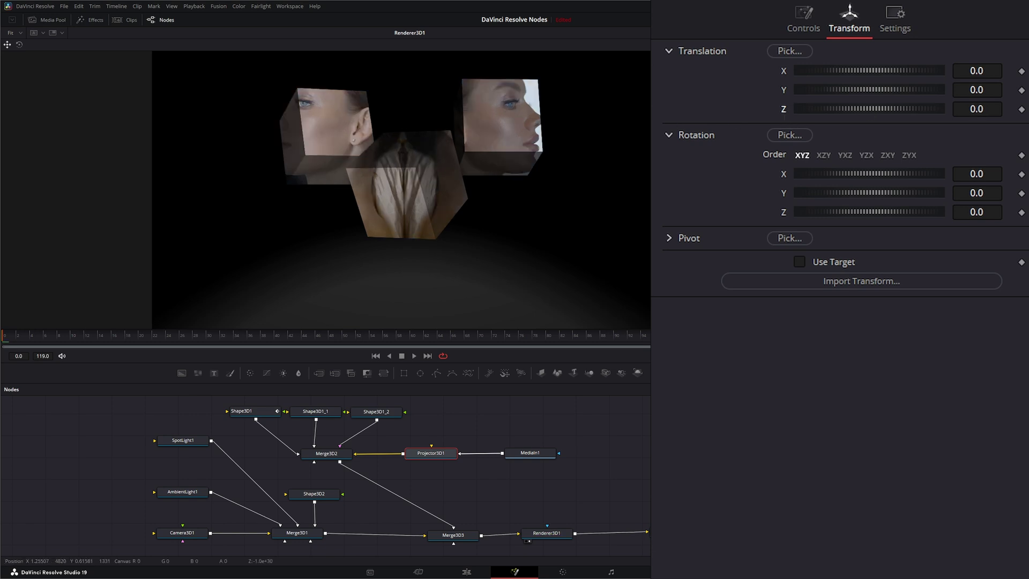
{"action": "mouse_move", "coordinate": [873, 173]}
{"action": "left_mouse_down"}
{"action": "mouse_move", "coordinate": [882, 169]}
{"action": "mouse_move", "coordinate": [853, 172]}
{"action": "left_mouse_up"}
{"action": "double_click", "coordinate": [784, 173]}
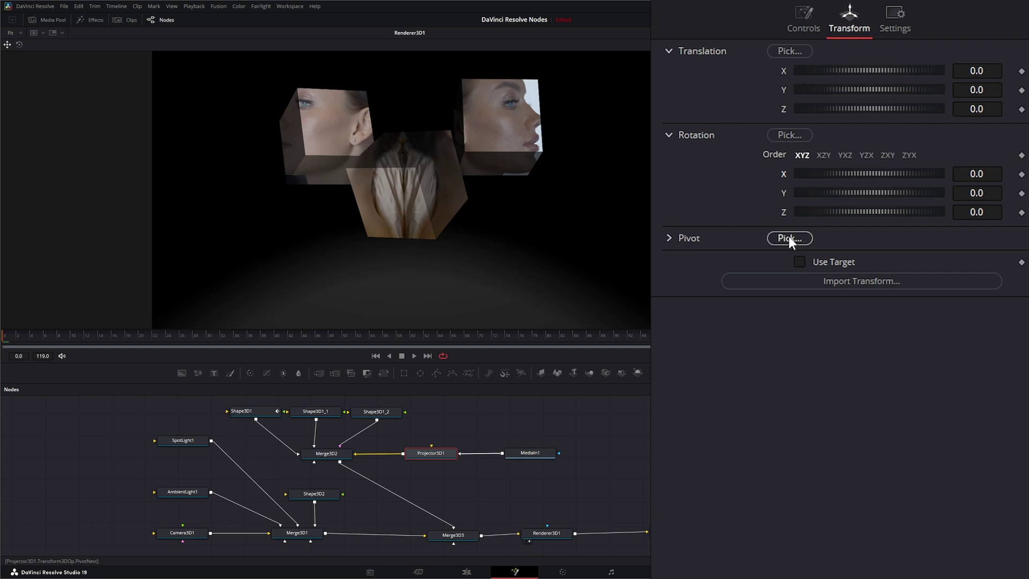
Step: Switch Projector3D1 off and back on, and preview a mint-green projection color (#58ffdb) before cancelling it
{"action": "left_click", "coordinate": [801, 15]}
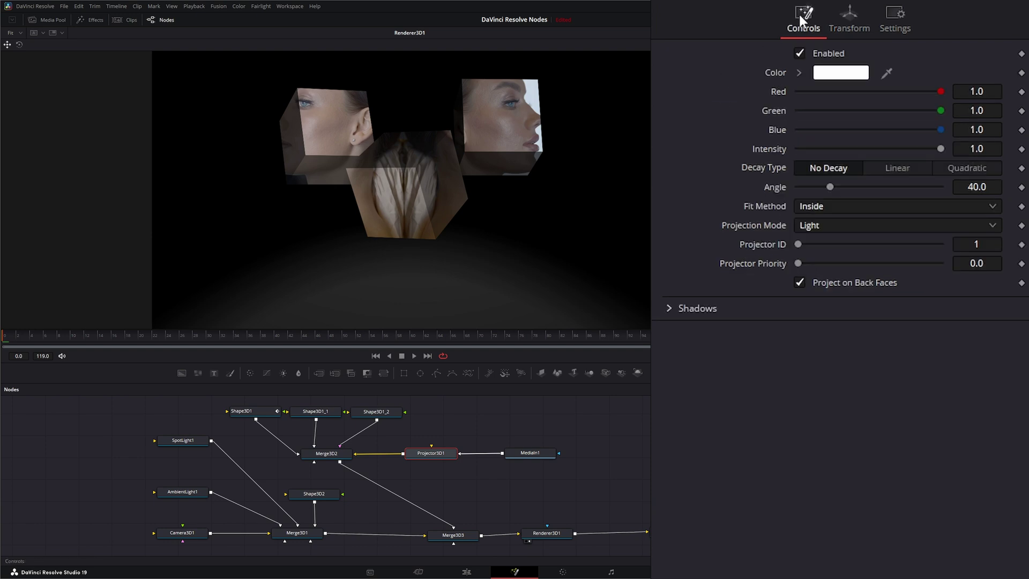
{"action": "left_click", "coordinate": [801, 53]}
{"action": "left_click", "coordinate": [801, 53]}
{"action": "left_click", "coordinate": [843, 74]}
{"action": "left_click", "coordinate": [554, 259]}
{"action": "mouse_move", "coordinate": [555, 259]}
{"action": "left_mouse_down"}
{"action": "mouse_move", "coordinate": [567, 233]}
{"action": "mouse_move", "coordinate": [552, 278]}
{"action": "mouse_move", "coordinate": [570, 275]}
{"action": "mouse_move", "coordinate": [579, 245]}
{"action": "mouse_move", "coordinate": [556, 245]}
{"action": "left_mouse_up"}
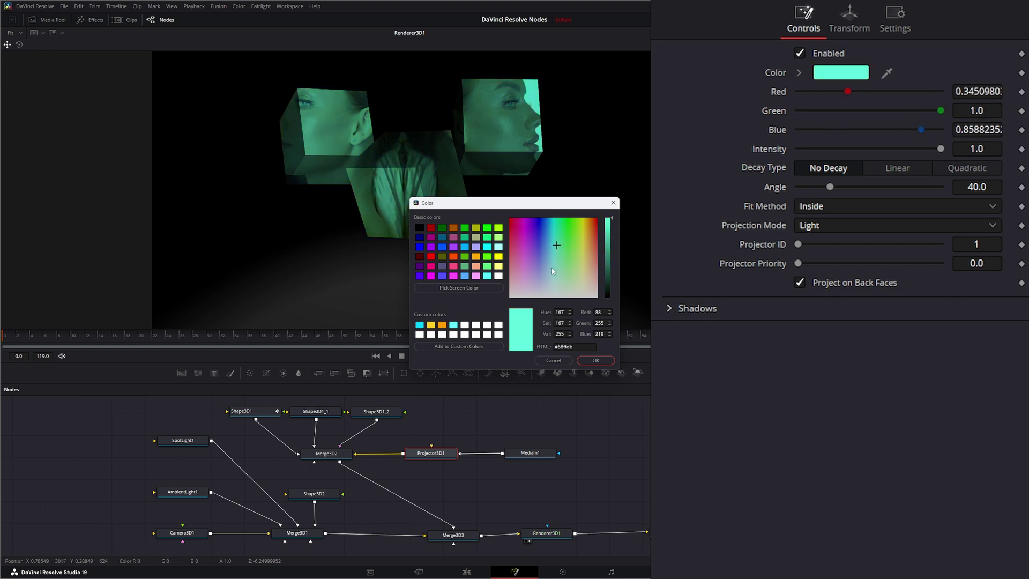
{"action": "left_click", "coordinate": [559, 360]}
Step: Test the projector's intensity at 1.0 and compare the Linear and Quadratic decay types before restoring No Decay
{"action": "mouse_move", "coordinate": [940, 149]}
{"action": "left_mouse_down"}
{"action": "mouse_move", "coordinate": [825, 150]}
{"action": "mouse_move", "coordinate": [944, 151]}
{"action": "left_mouse_up"}
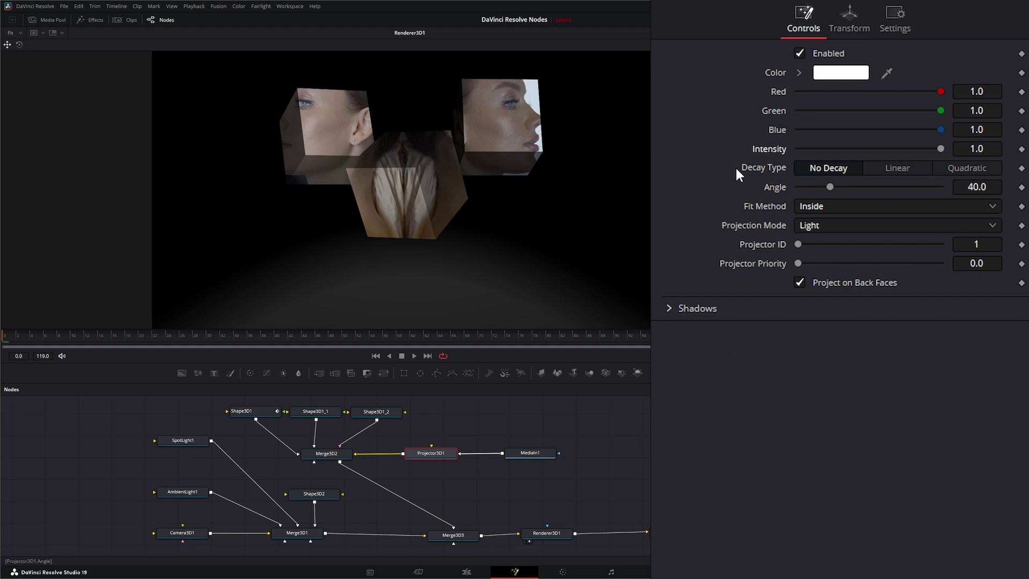
{"action": "left_click", "coordinate": [895, 168]}
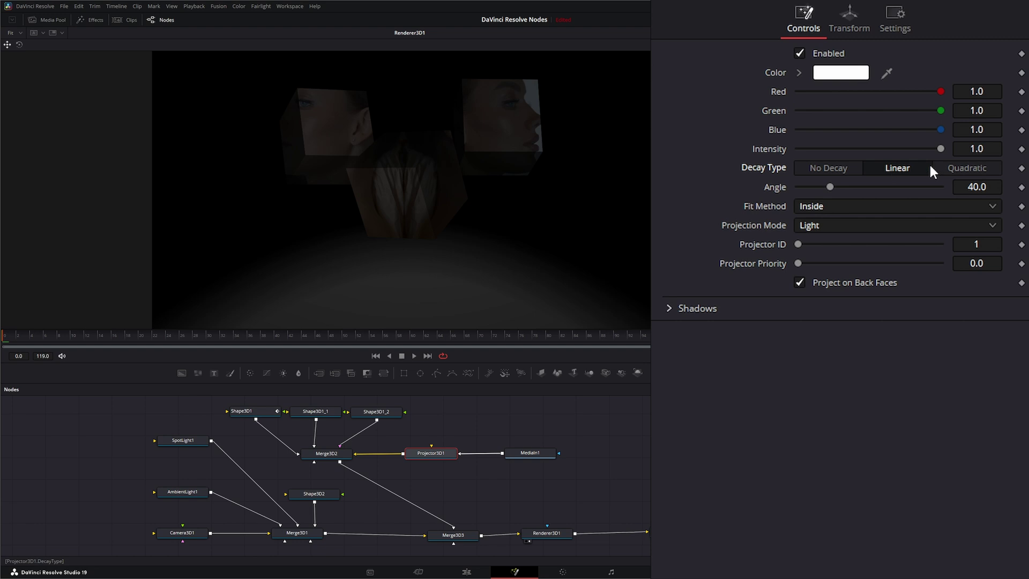
{"action": "left_click", "coordinate": [971, 167]}
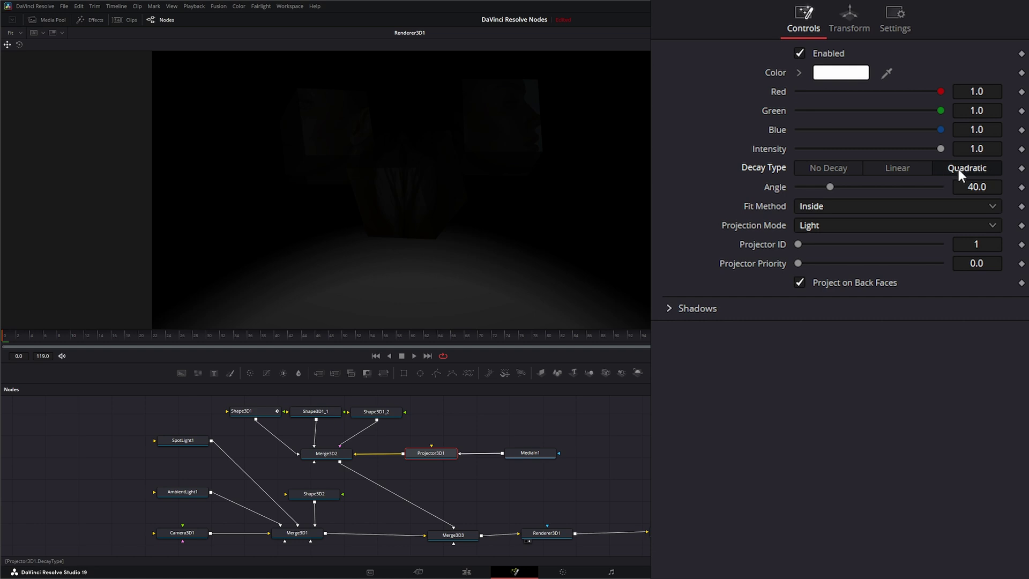
{"action": "left_click", "coordinate": [908, 167]}
{"action": "left_click", "coordinate": [830, 167]}
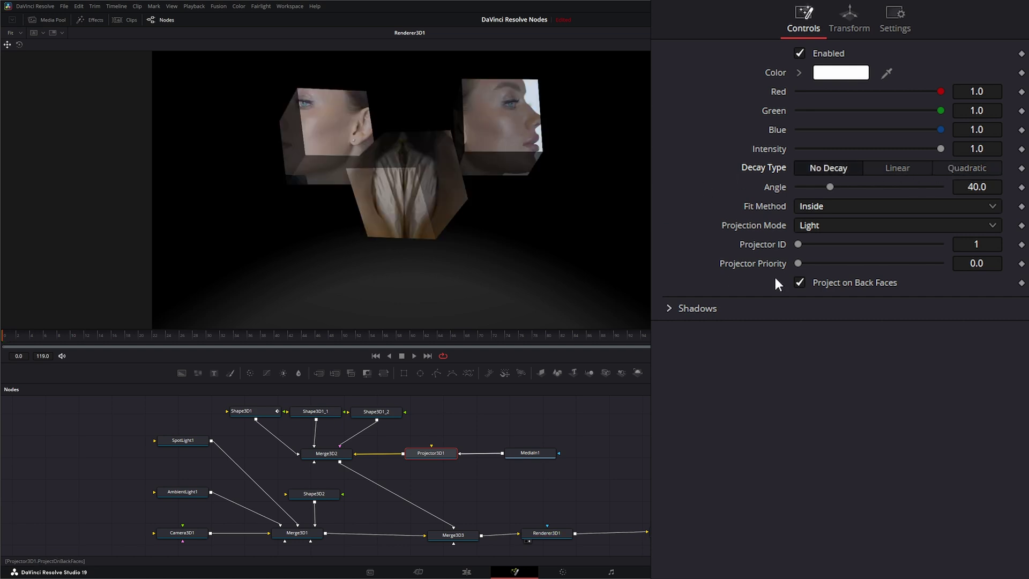
Step: Try narrowing the projection angle to 36.6, and undo the change
{"action": "mouse_move", "coordinate": [831, 186]}
{"action": "left_mouse_down"}
{"action": "mouse_move", "coordinate": [849, 187]}
{"action": "mouse_move", "coordinate": [829, 190]}
{"action": "left_mouse_up"}
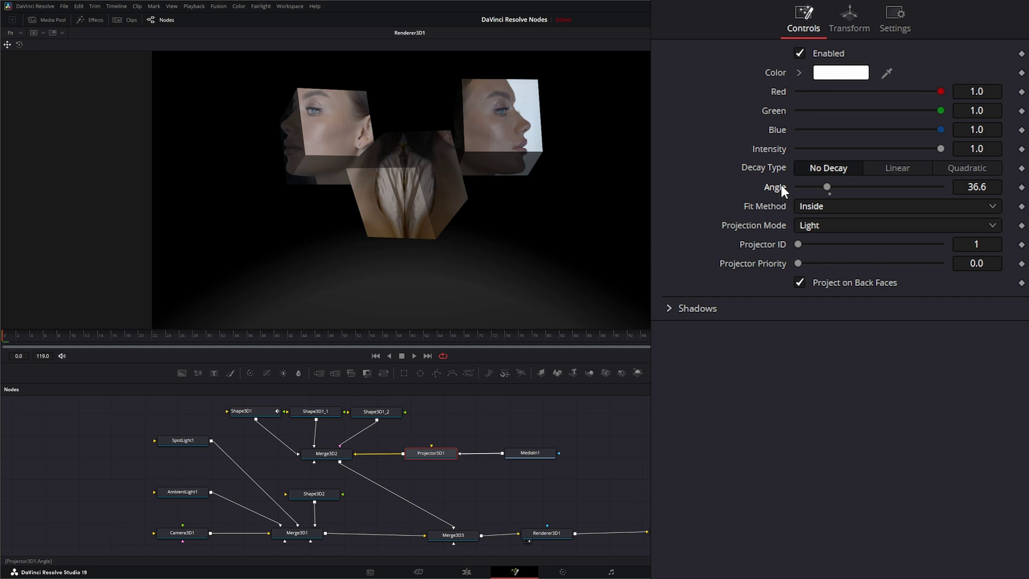
{"action": "key", "text": "ctrl+z"}
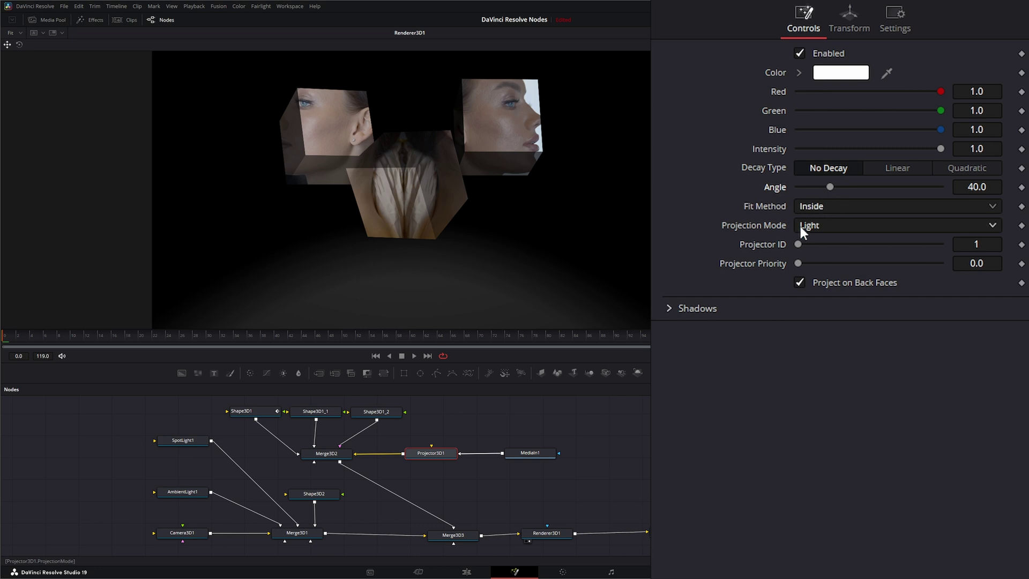
Step: Compare the Width, Height, Outside and Stretch fit methods on the cubes, and restore Inside
{"action": "left_click", "coordinate": [816, 207]}
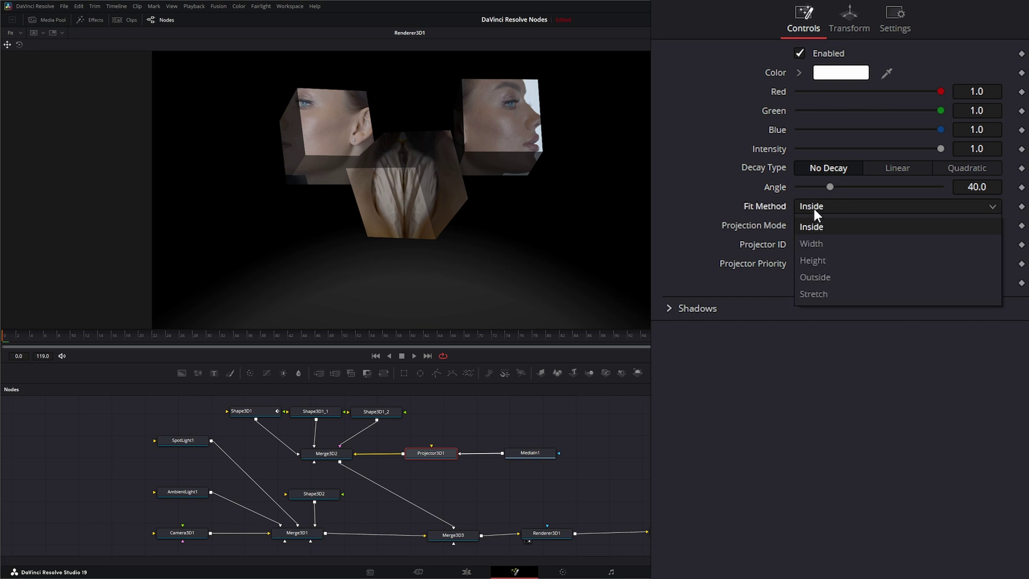
{"action": "left_click", "coordinate": [822, 241]}
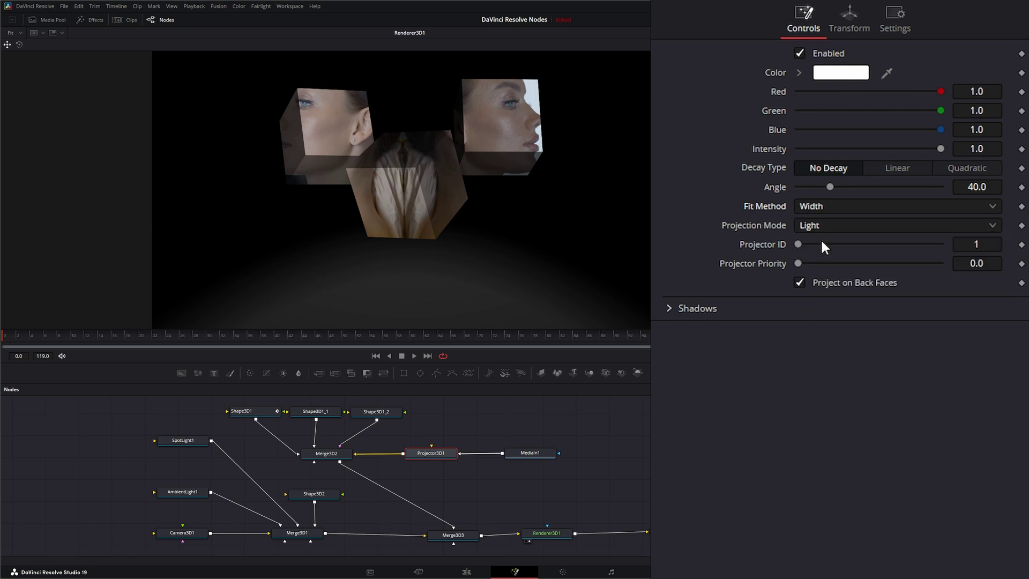
{"action": "left_click", "coordinate": [822, 209]}
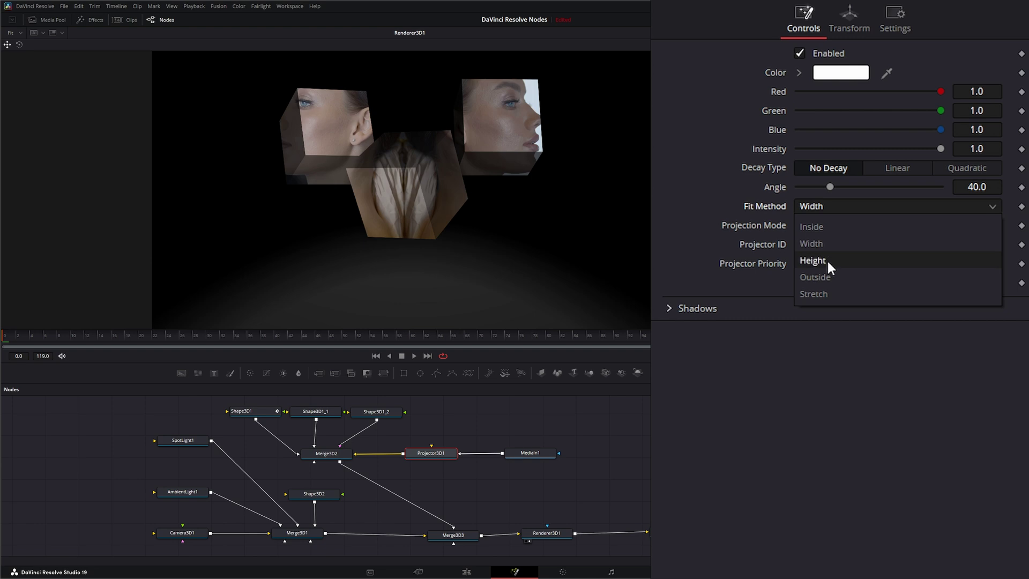
{"action": "left_click", "coordinate": [827, 259]}
{"action": "left_click", "coordinate": [820, 208]}
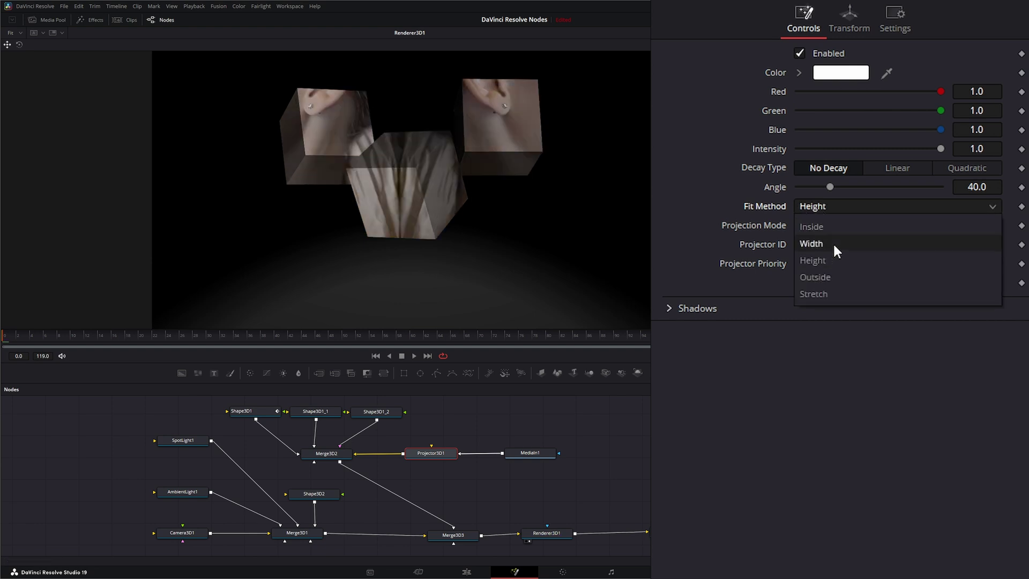
{"action": "left_click", "coordinate": [832, 276]}
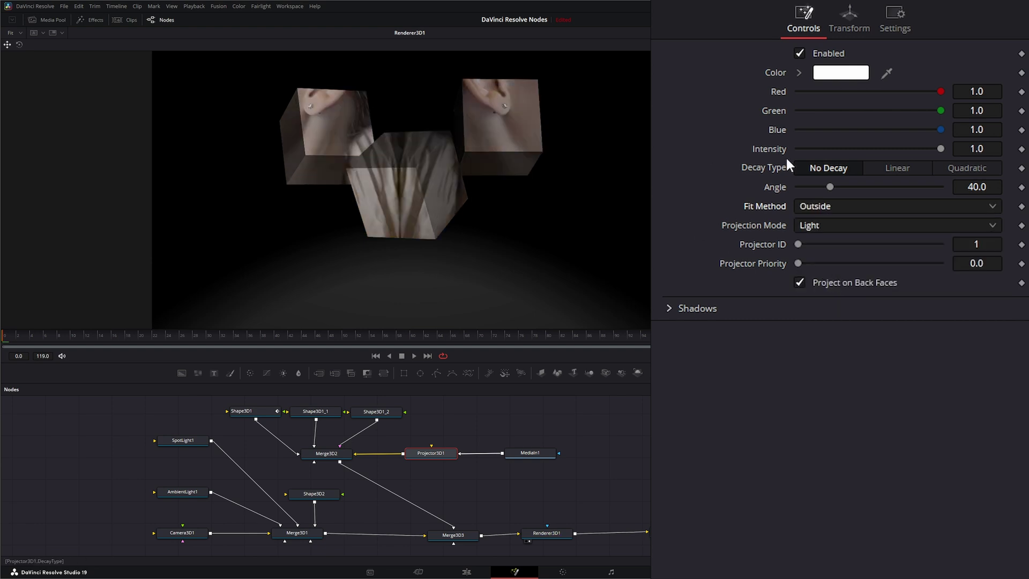
{"action": "left_click", "coordinate": [818, 206]}
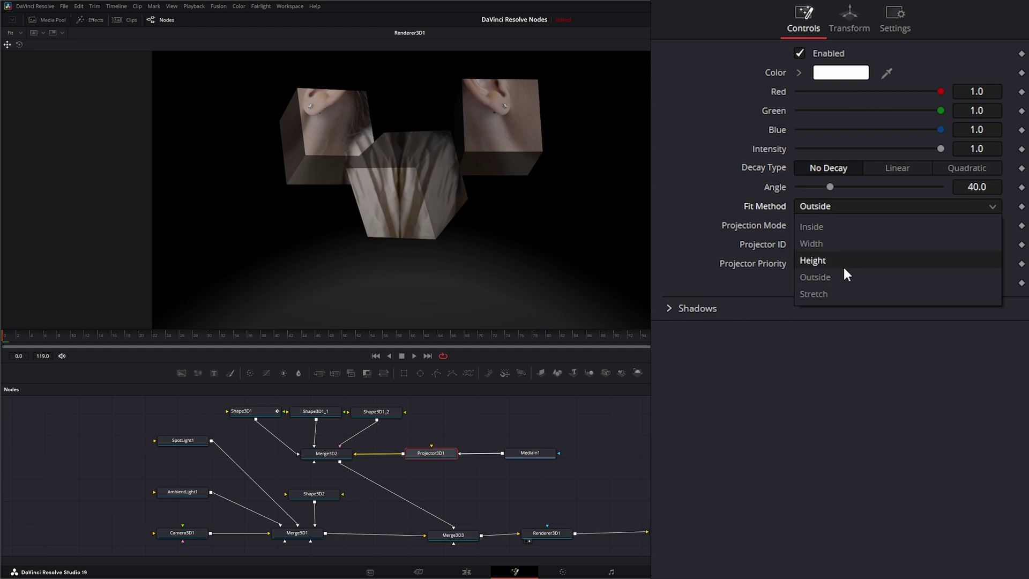
{"action": "left_click", "coordinate": [828, 291]}
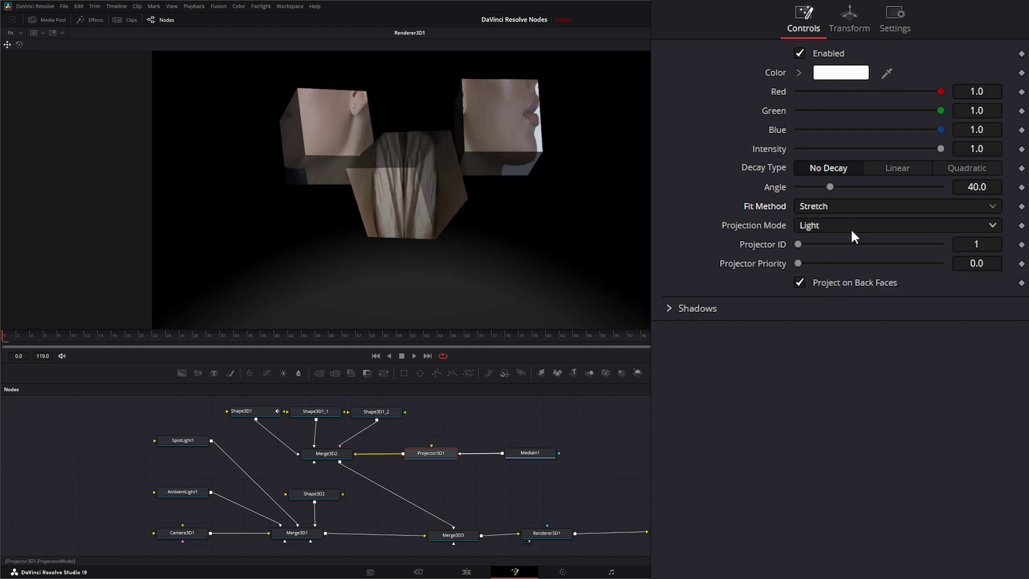
{"action": "left_click", "coordinate": [821, 207]}
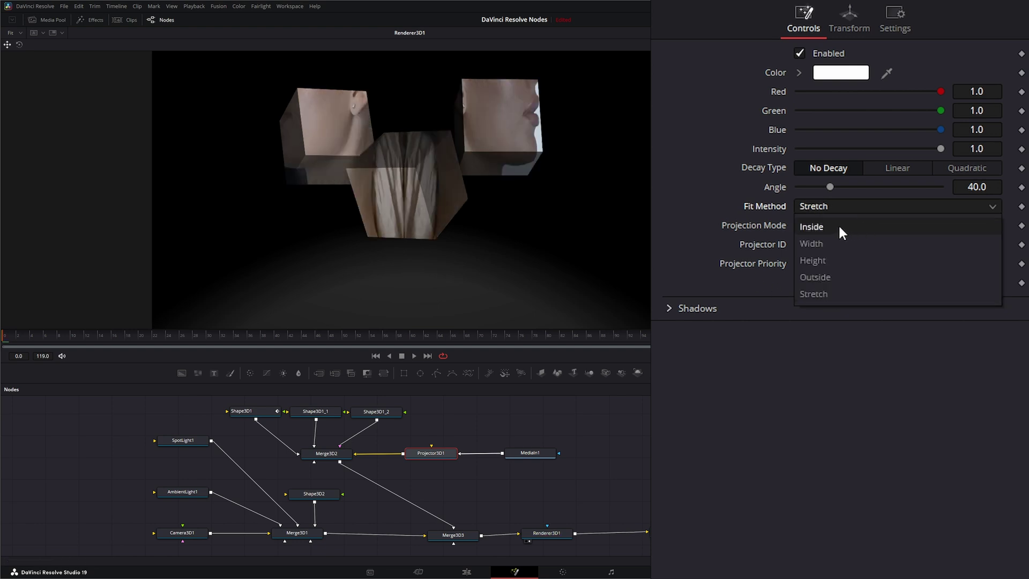
{"action": "left_click", "coordinate": [839, 224]}
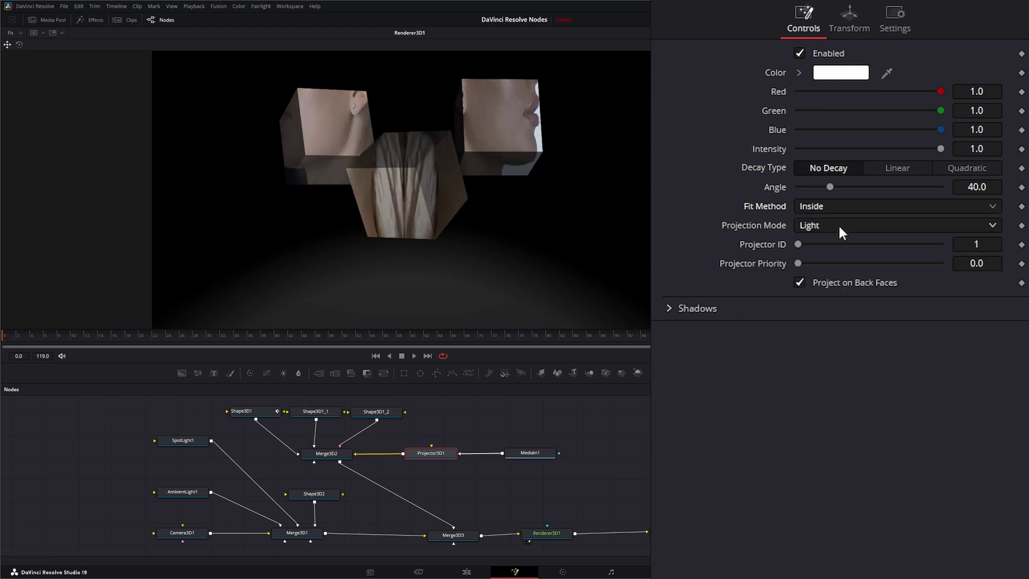
Step: Try the Ambient Light projection mode on Projector3D1 and switch it to Texture
{"action": "left_click", "coordinate": [811, 226]}
{"action": "left_click", "coordinate": [839, 263]}
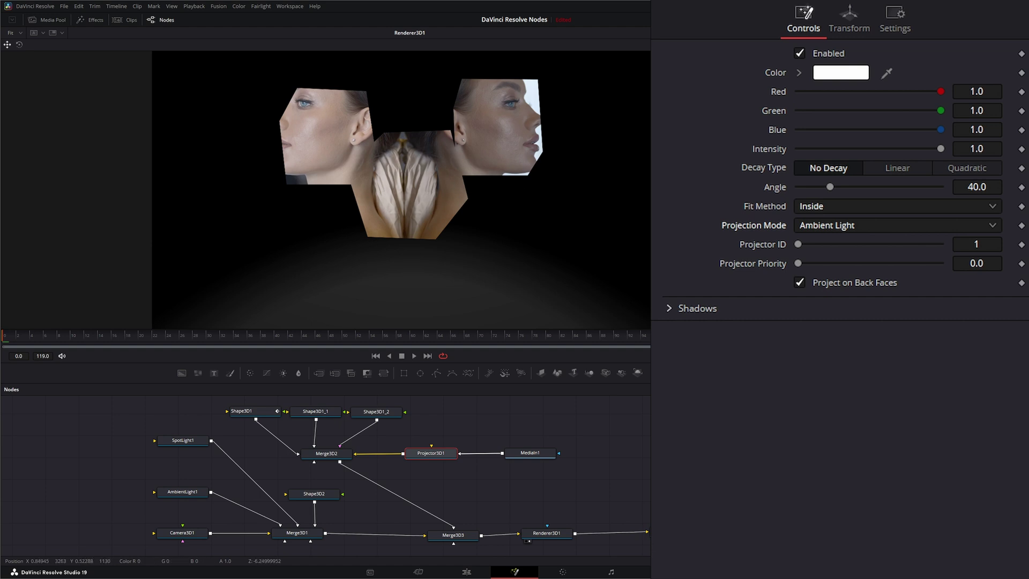
{"action": "left_click", "coordinate": [829, 225]}
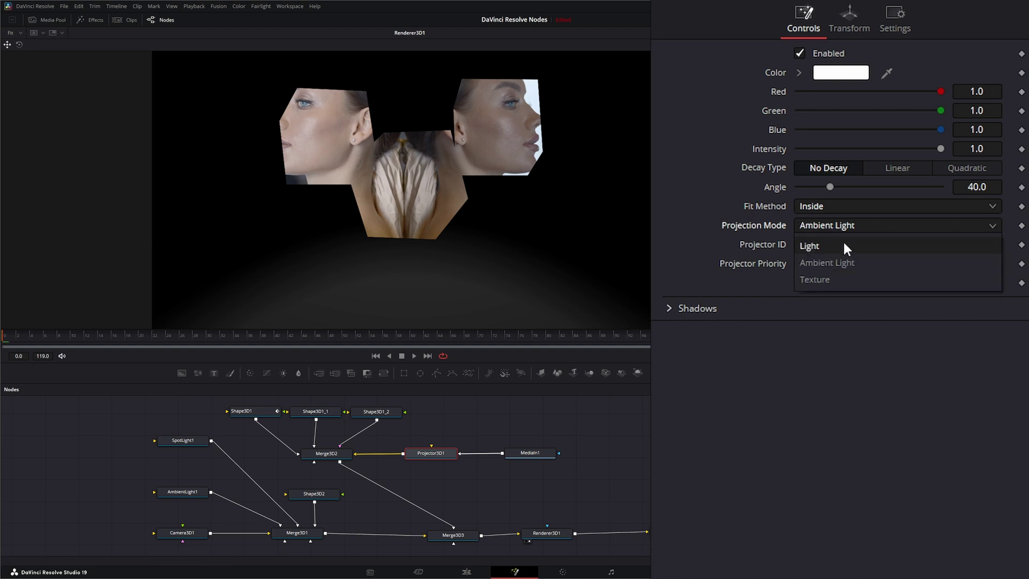
{"action": "left_click", "coordinate": [828, 281]}
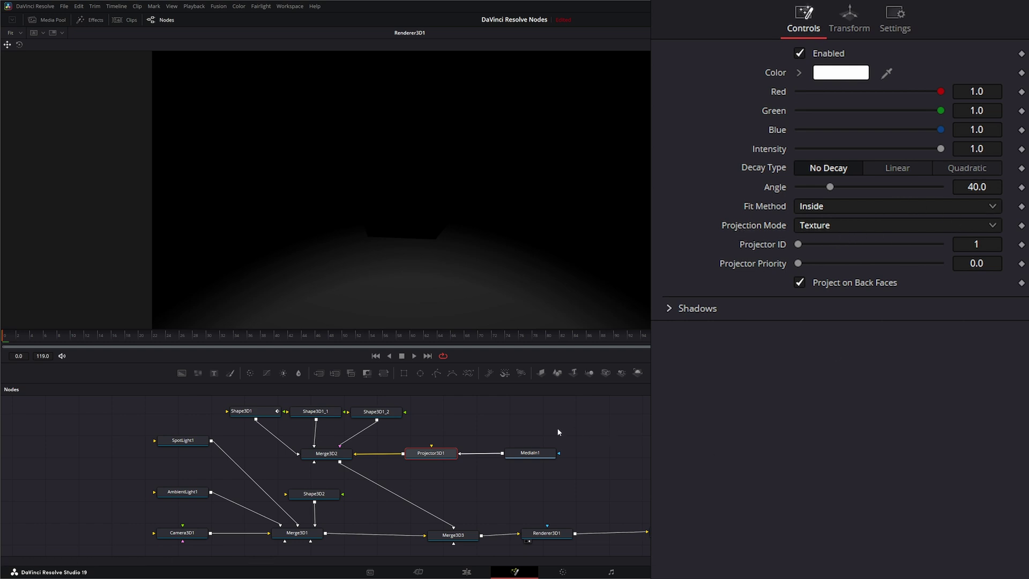
Step: Add a Catcher node and connect it to Shape3D1_2's material input to receive the texture projection
{"action": "left_click", "coordinate": [524, 420]}
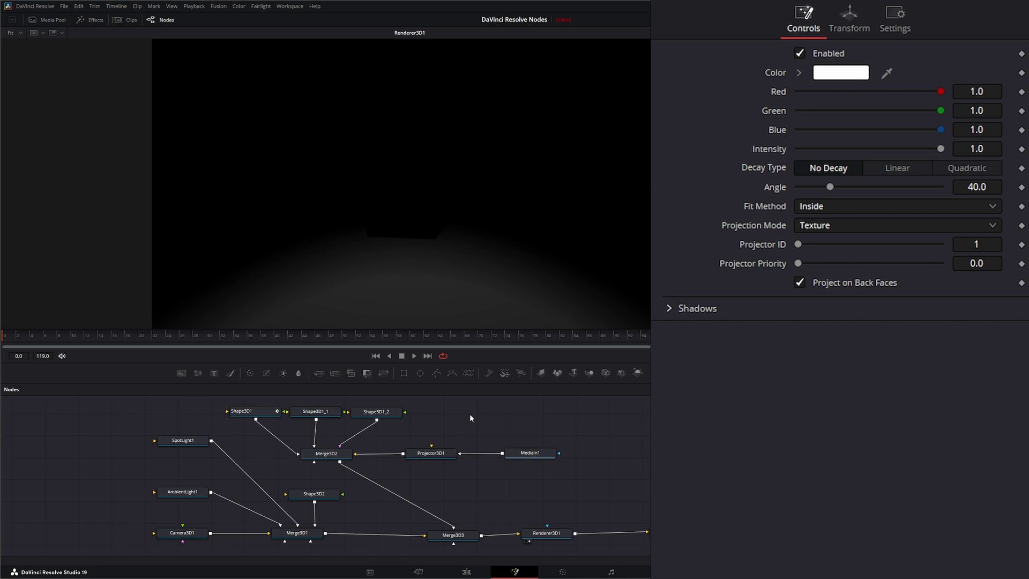
{"action": "key", "text": "shift+space"}
{"action": "type", "text": "catc"}
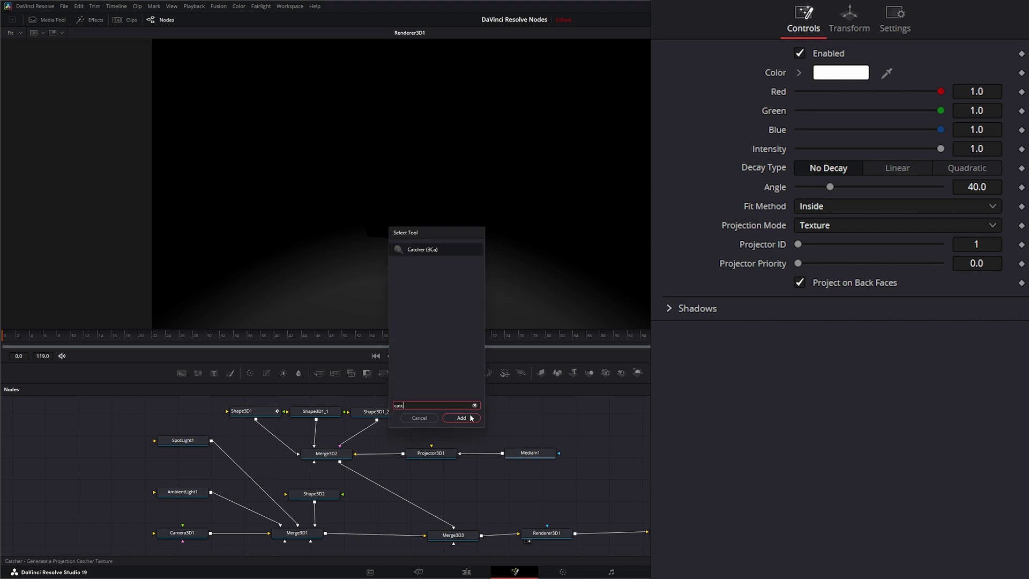
{"action": "left_click", "coordinate": [471, 418]}
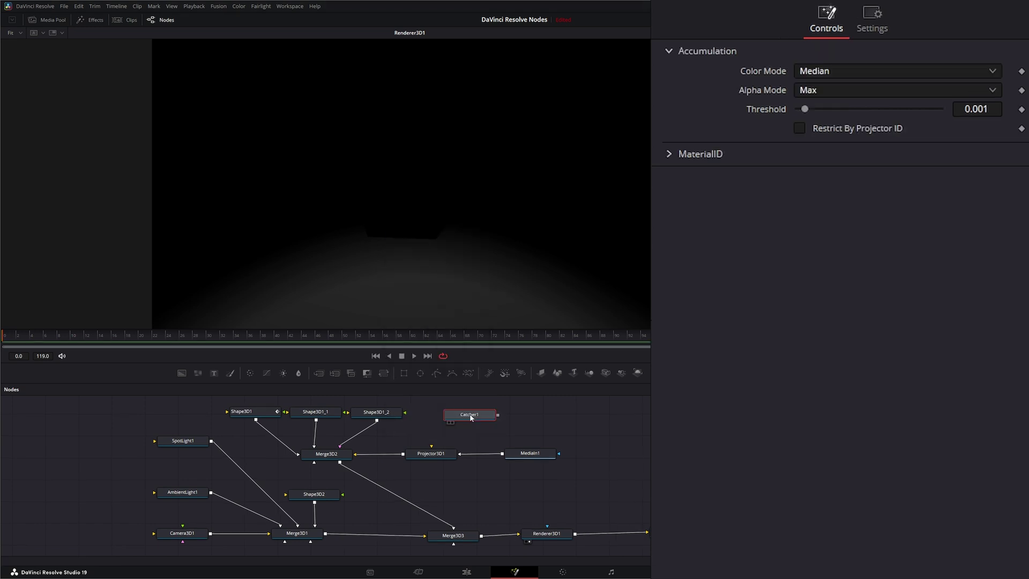
{"action": "left_click_drag", "start_coordinate": [498, 416], "coordinate": [407, 411]}
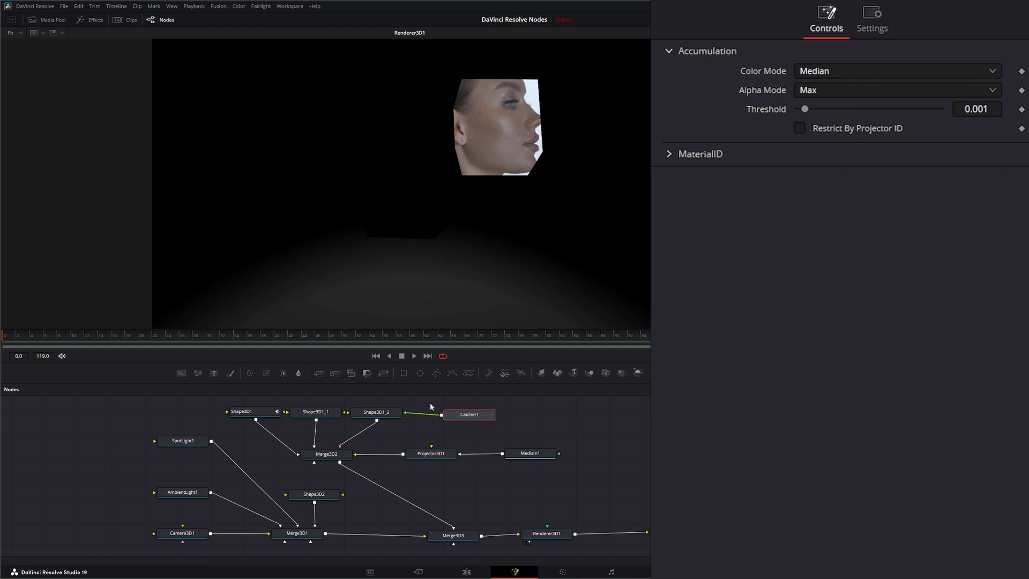
Step: Delete the Catcher node and set Projector3D1's projection mode back to Light
{"action": "left_click_drag", "start_coordinate": [430, 403], "coordinate": [519, 430]}
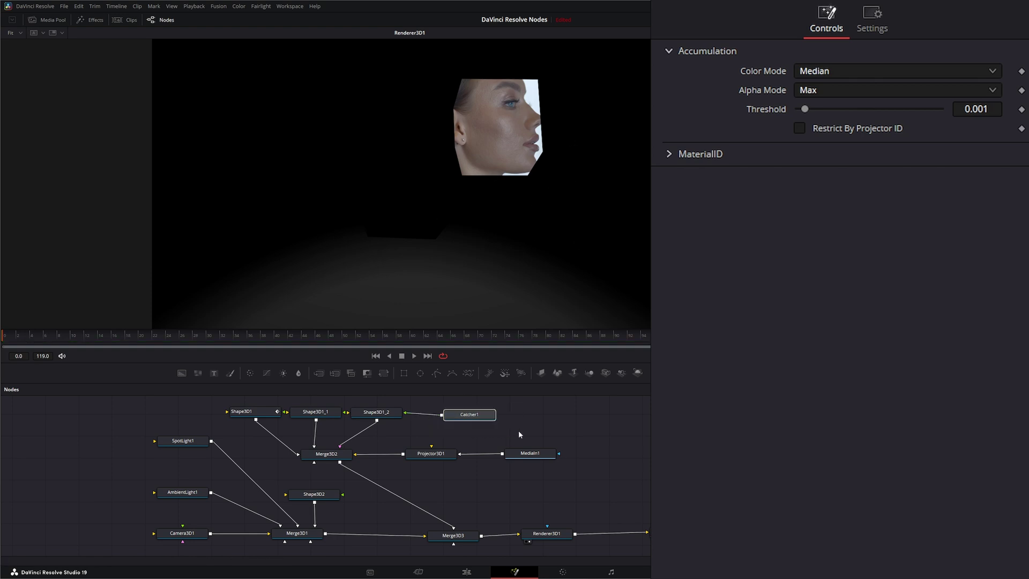
{"action": "key", "text": "Delete"}
{"action": "left_click", "coordinate": [431, 453]}
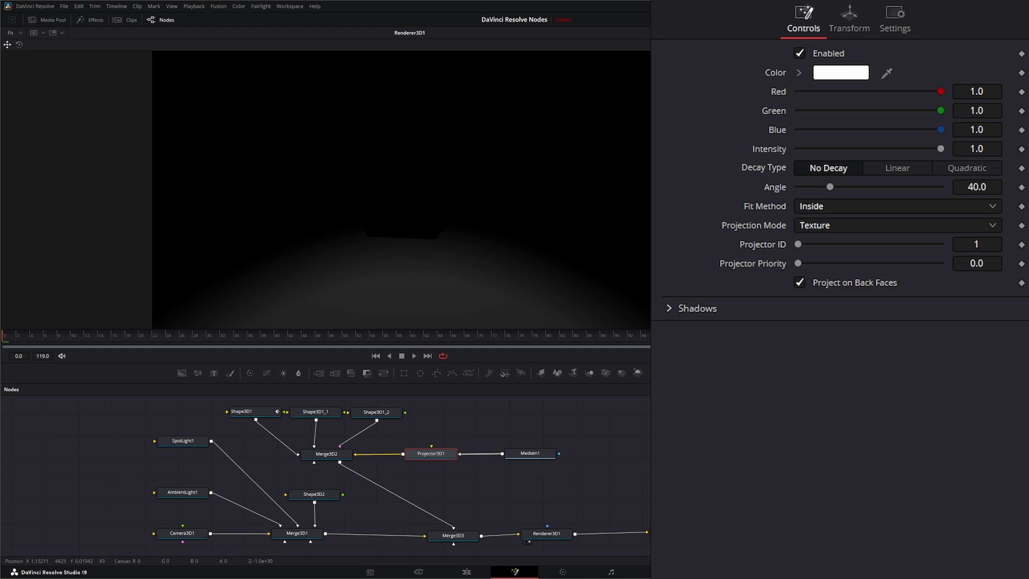
{"action": "left_click", "coordinate": [819, 227]}
{"action": "left_click", "coordinate": [837, 241]}
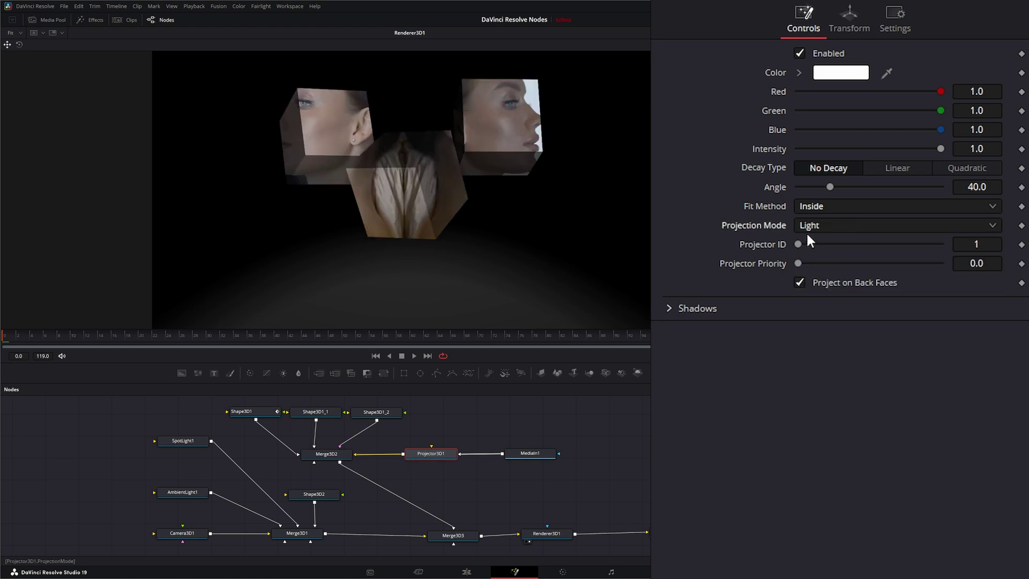
Step: Try out the Projector ID and Projector Priority settings, leaving them at 1 and 0.0, and deselect Projector3D1
{"action": "left_click_drag", "start_coordinate": [798, 242], "coordinate": [826, 242]}
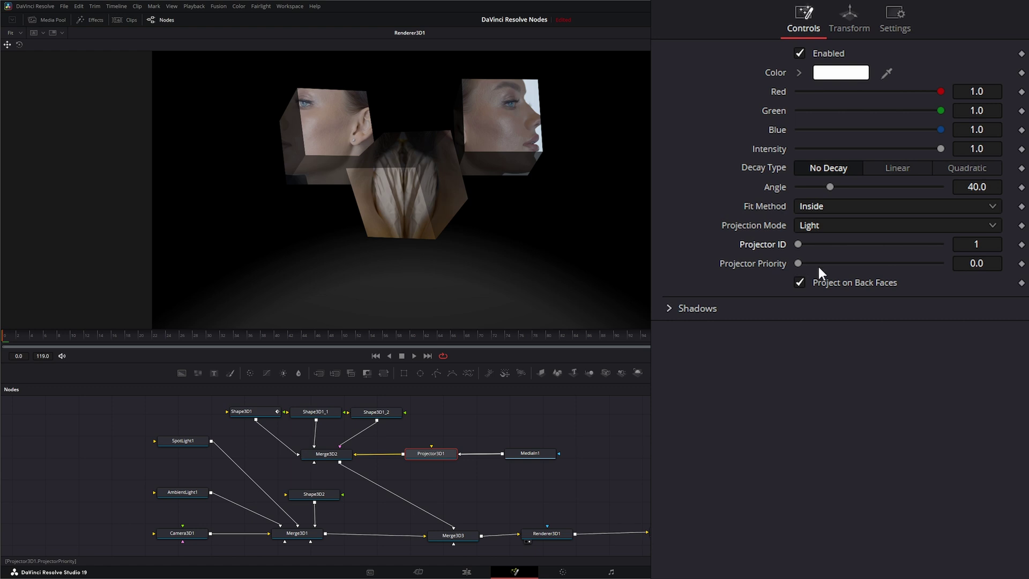
{"action": "mouse_move", "coordinate": [797, 261]}
{"action": "left_mouse_down"}
{"action": "mouse_move", "coordinate": [838, 259]}
{"action": "mouse_move", "coordinate": [779, 266]}
{"action": "left_mouse_up"}
{"action": "left_click", "coordinate": [419, 429]}
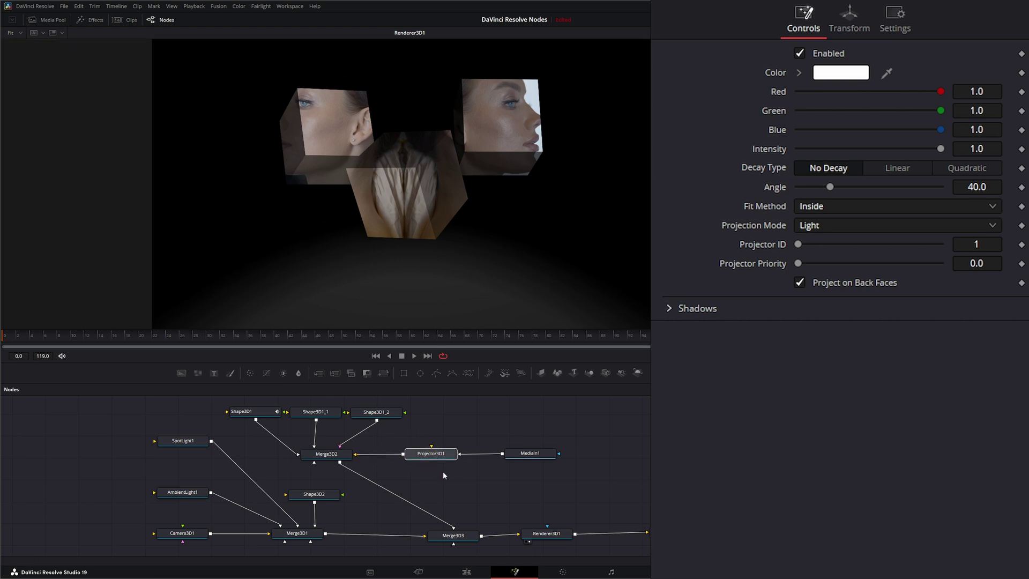
Step: Try a pasted copy of Projector3D1 connected between MediaIn1 and Merge3D2, and delete the copy
{"action": "key", "text": "ctrl+v"}
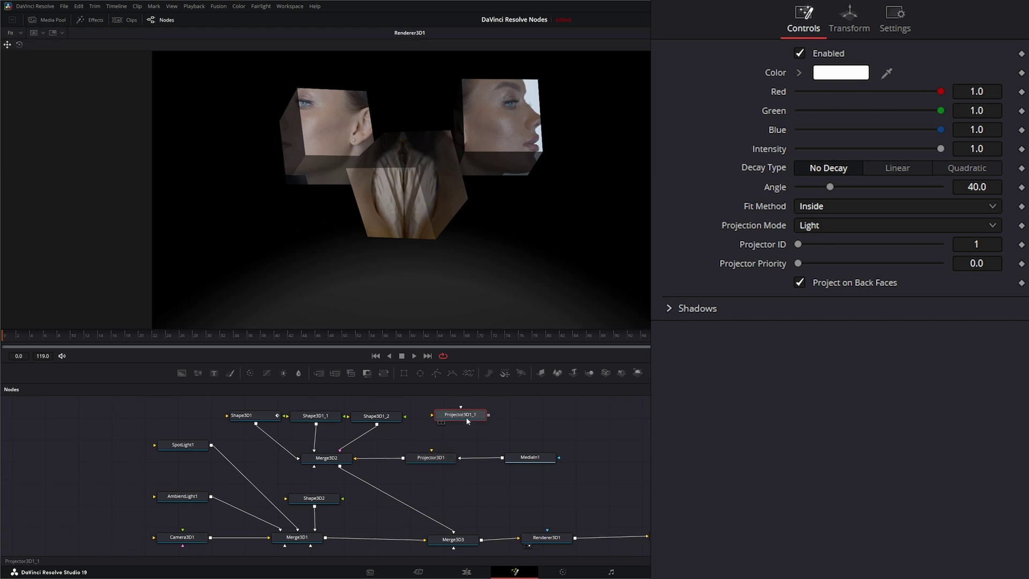
{"action": "left_click_drag", "start_coordinate": [469, 418], "coordinate": [328, 459]}
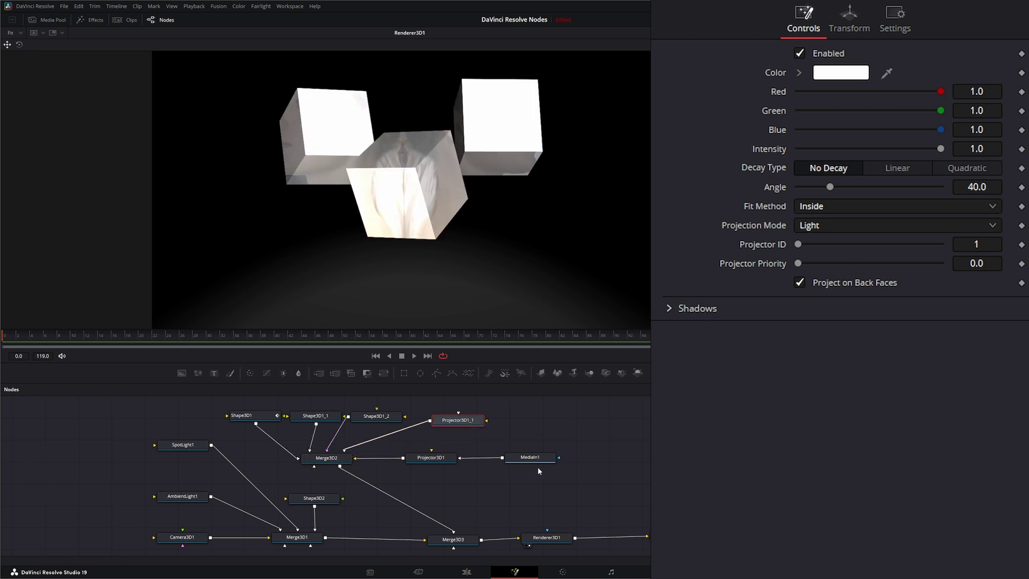
{"action": "left_click_drag", "start_coordinate": [454, 421], "coordinate": [470, 424]}
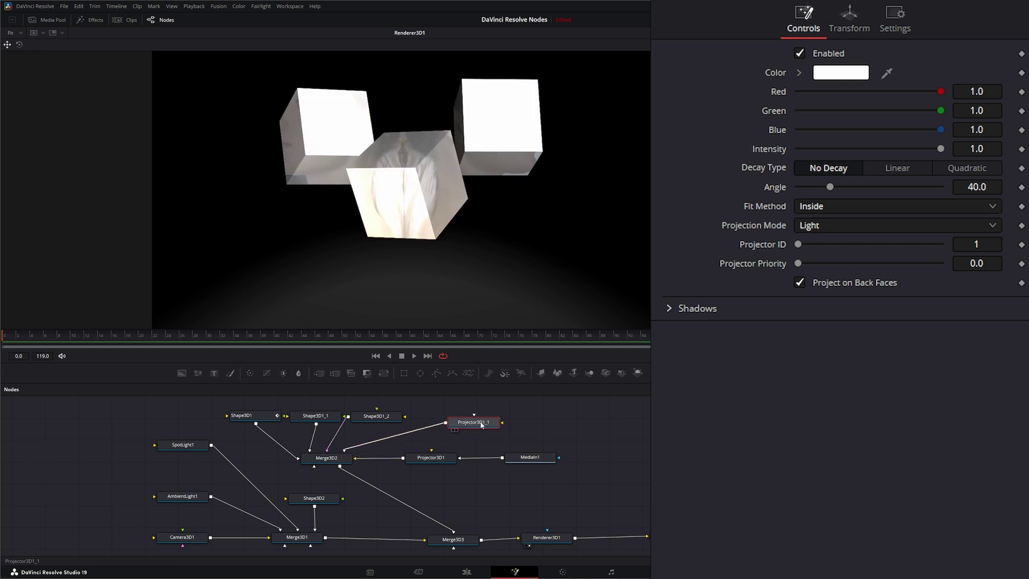
{"action": "left_click_drag", "start_coordinate": [503, 458], "coordinate": [475, 417]}
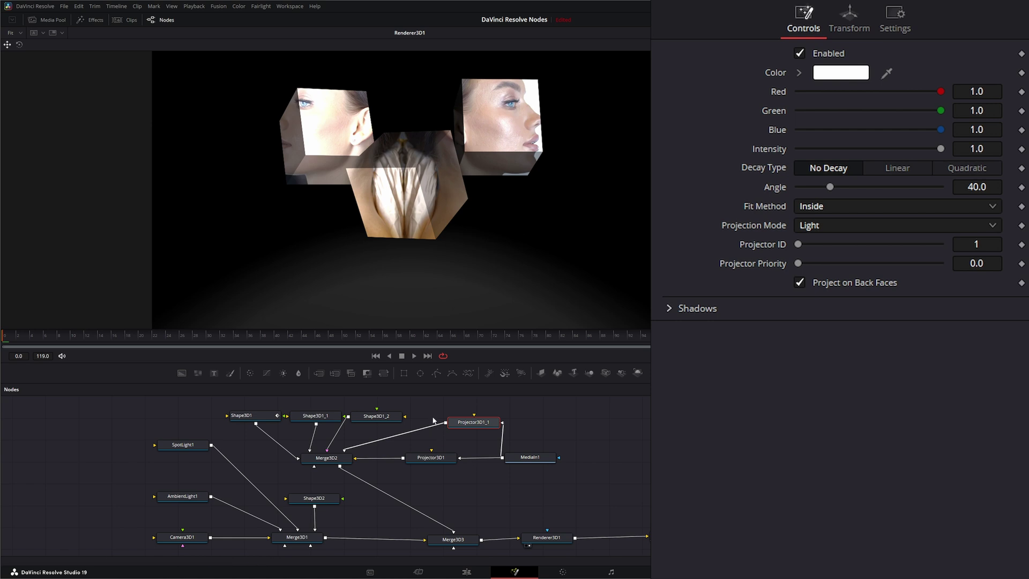
{"action": "key", "text": "Delete"}
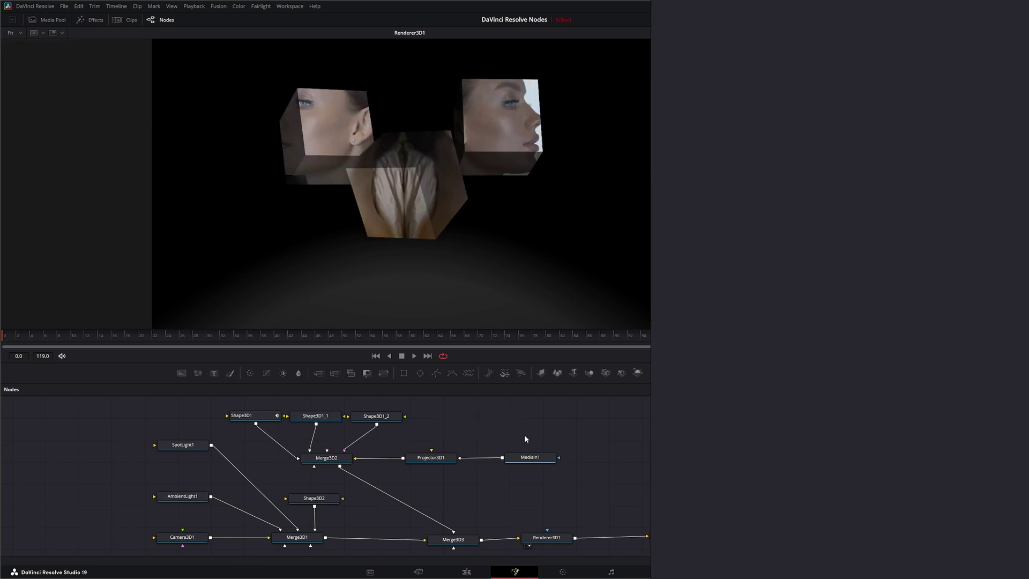
Step: Examine Projector3D1's shadow settings and the Visibility and Lighting options of the Shape3D2 background plane
{"action": "left_click", "coordinate": [431, 457]}
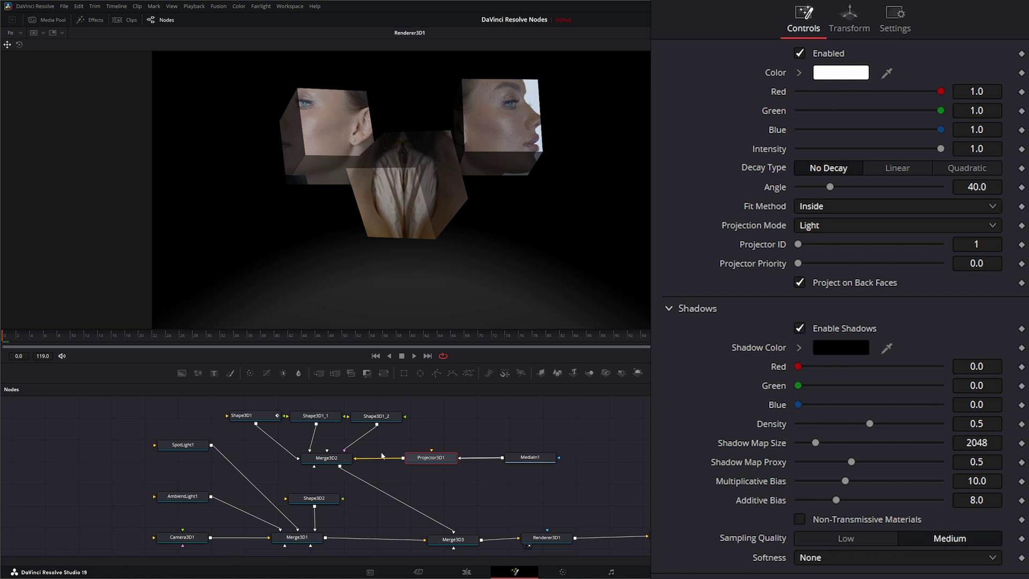
{"action": "left_click", "coordinate": [299, 499]}
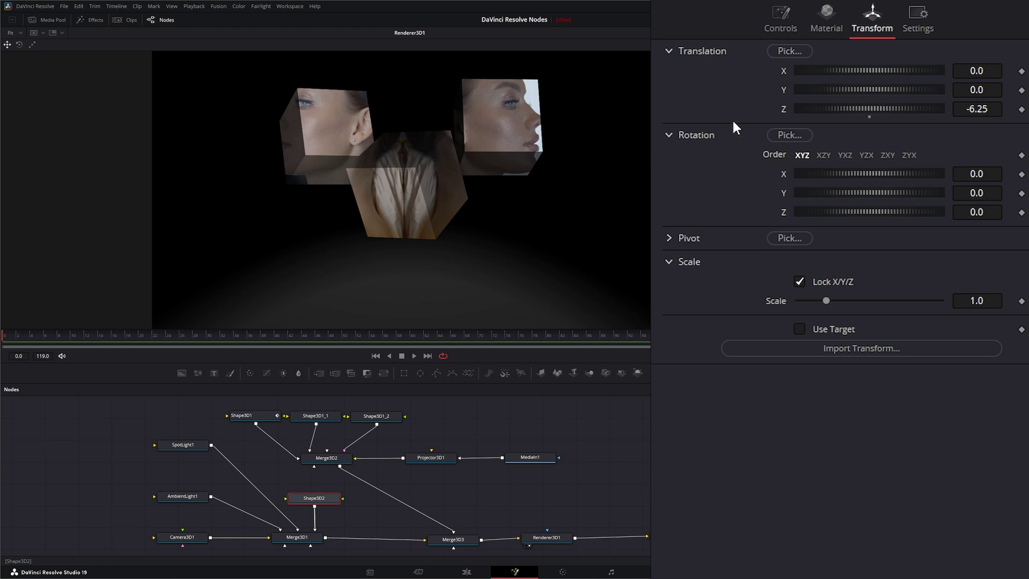
{"action": "left_click", "coordinate": [784, 22]}
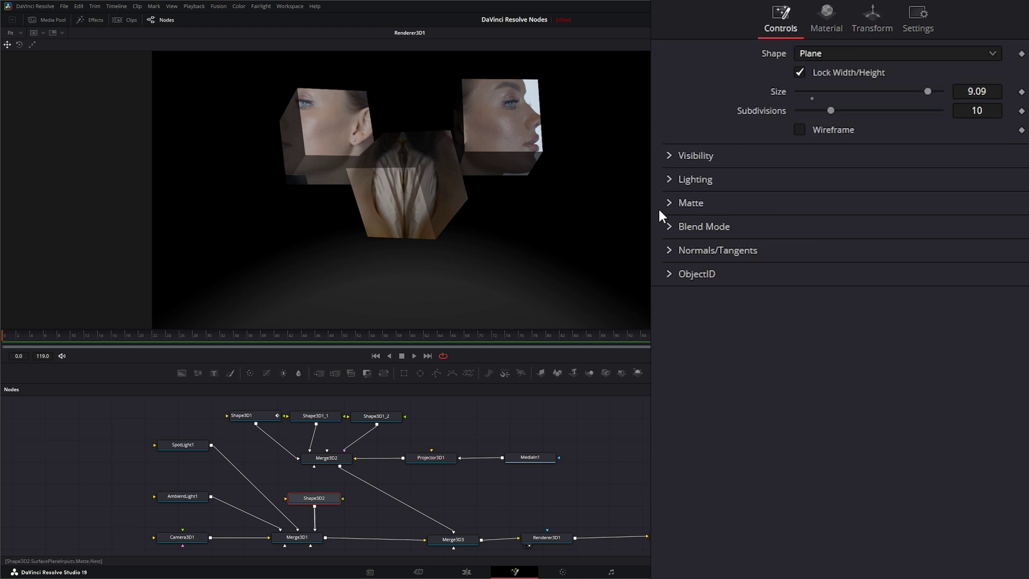
{"action": "left_click", "coordinate": [666, 156]}
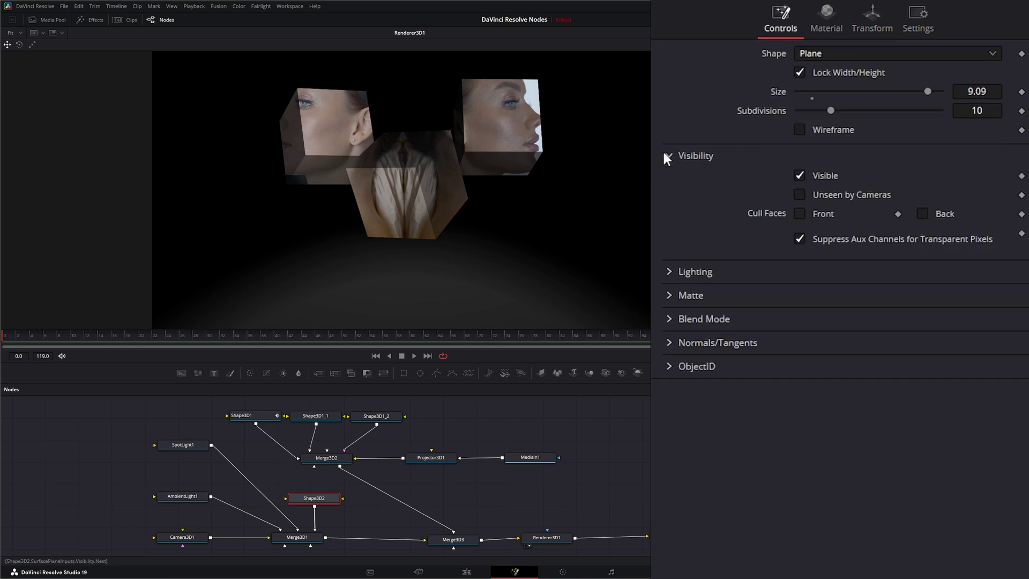
{"action": "left_click", "coordinate": [667, 155]}
{"action": "left_click", "coordinate": [669, 179]}
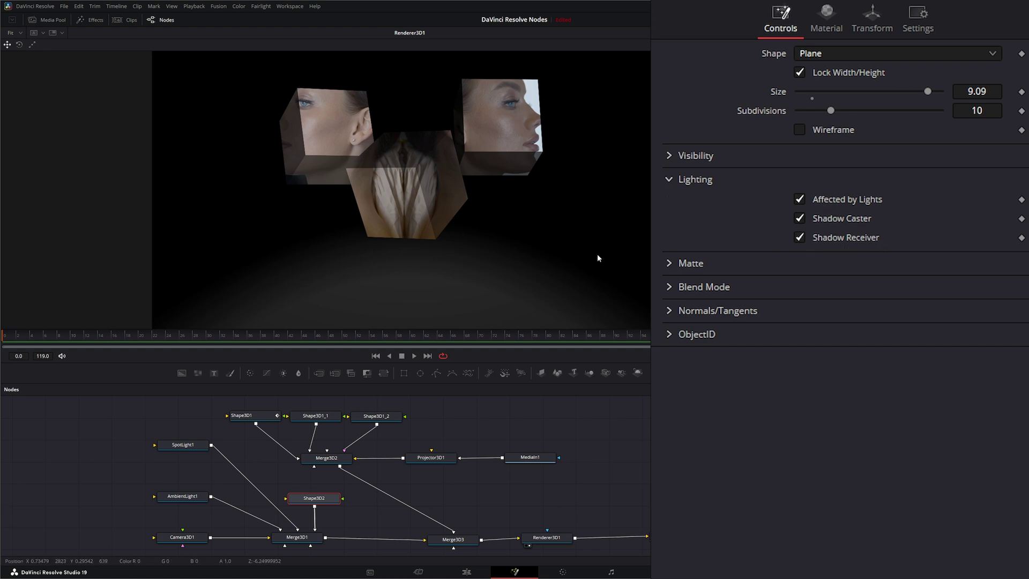
Step: Review the shadow settings of Projector3D1 alongside the SpotLight1 node, leaving Projector3D1 selected
{"action": "left_click", "coordinate": [431, 458]}
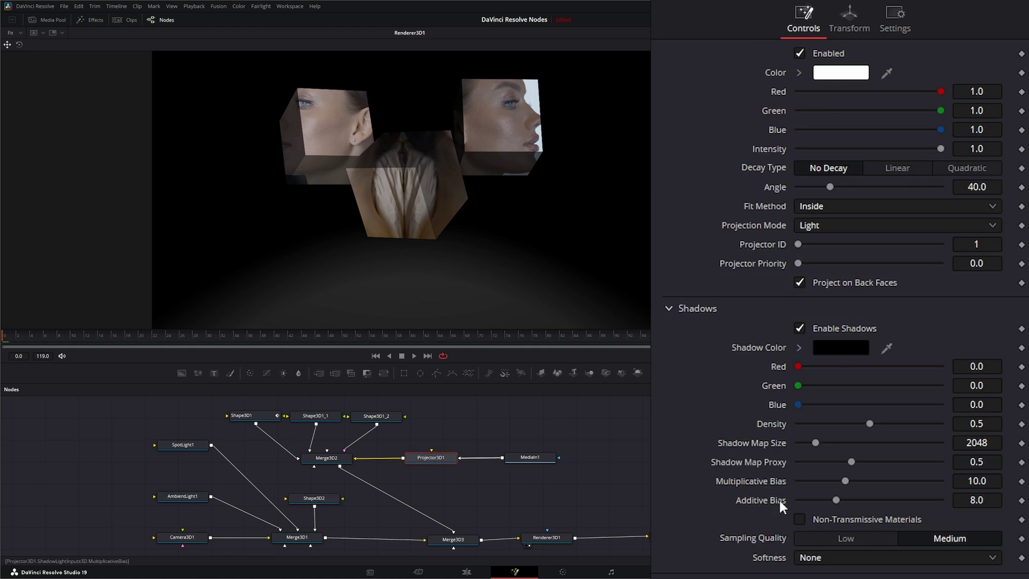
{"action": "left_click", "coordinate": [183, 445]}
{"action": "left_click", "coordinate": [431, 457]}
{"action": "left_click_drag", "start_coordinate": [398, 436], "coordinate": [479, 482]}
{"action": "left_click", "coordinate": [444, 460]}
Step: Move the MediaIn1 node slightly closer to Projector3D1, select it, and play back the composition
{"action": "mouse_move", "coordinate": [534, 459]}
{"action": "left_mouse_down"}
{"action": "mouse_move", "coordinate": [489, 427]}
{"action": "mouse_move", "coordinate": [554, 454]}
{"action": "mouse_move", "coordinate": [522, 460]}
{"action": "left_mouse_up"}
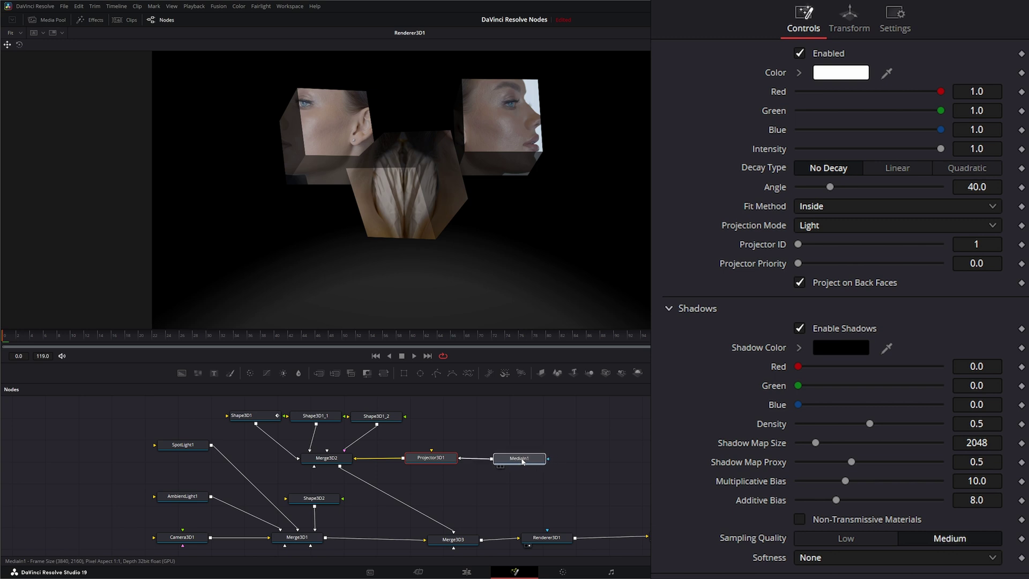
{"action": "left_click", "coordinate": [521, 459]}
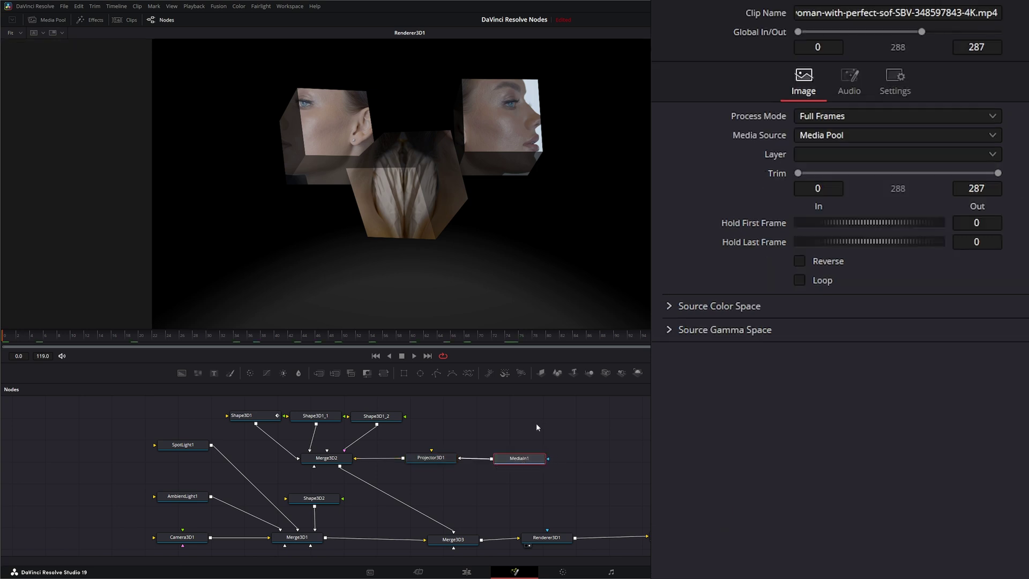
{"action": "left_click", "coordinate": [414, 356]}
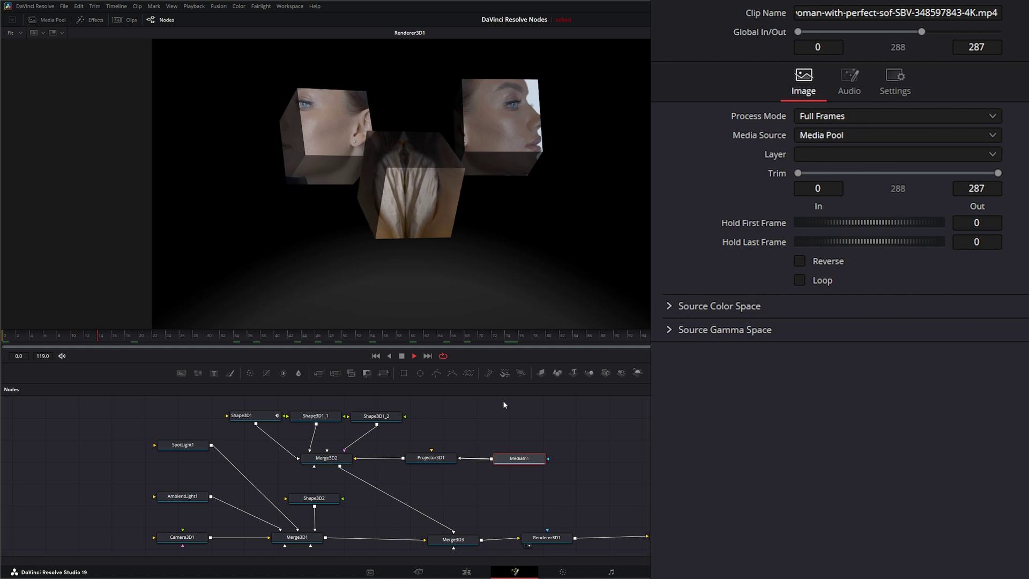